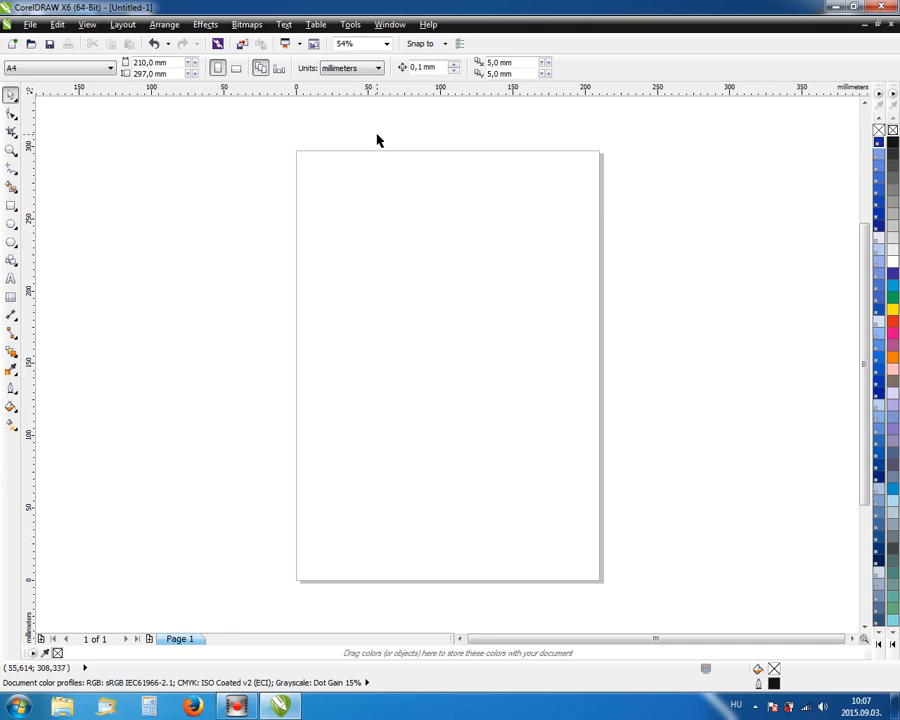
Review the Spelling and QuickCorrect options, close the dialog, then enable Snap to Page.
left_click(349, 25)
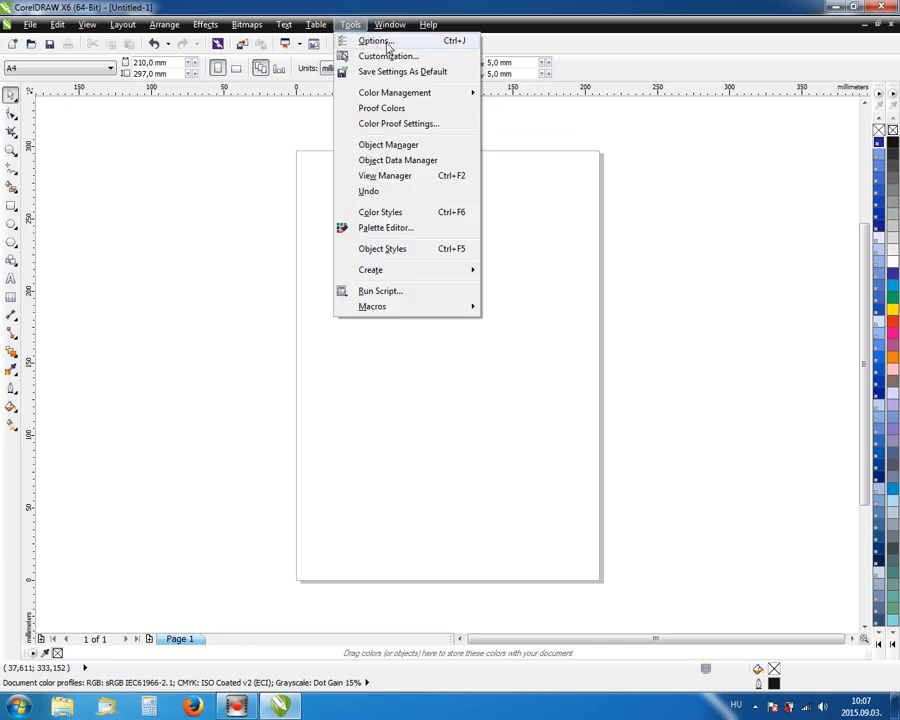
left_click(388, 47)
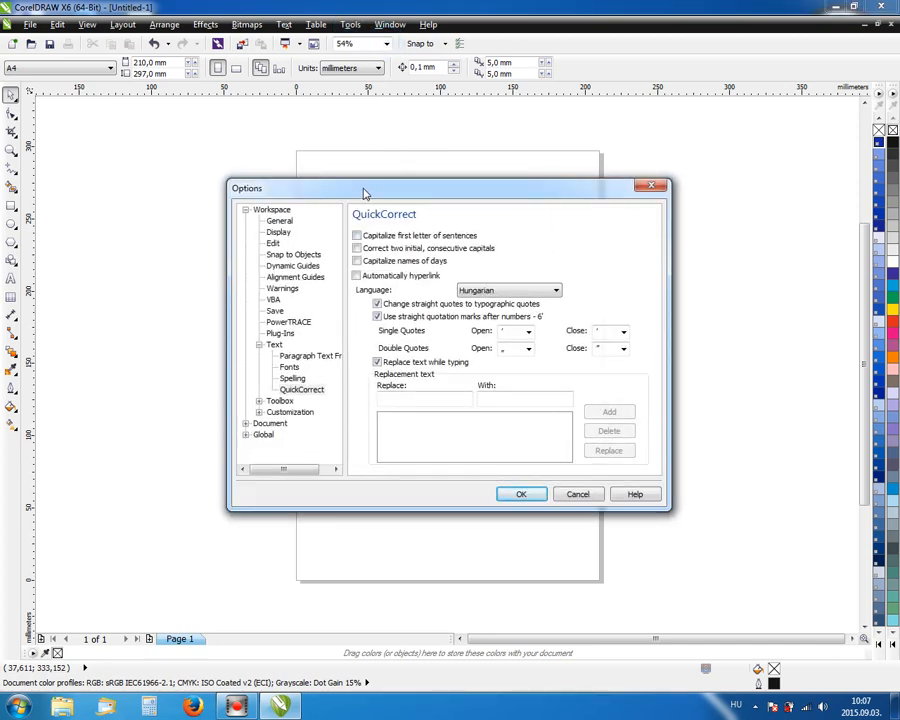
left_click(245, 210)
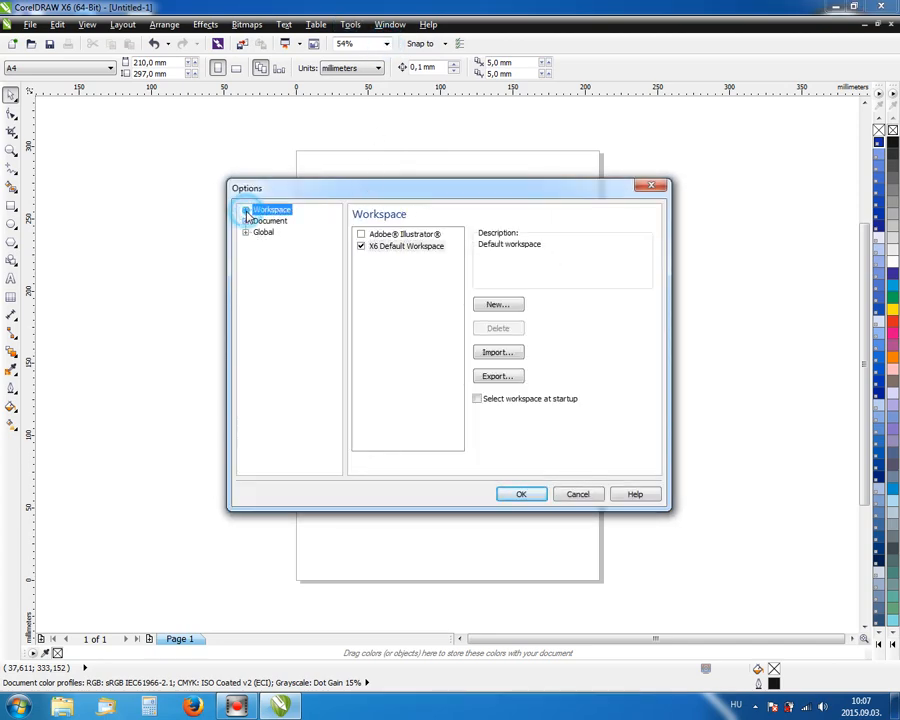
left_click(246, 211)
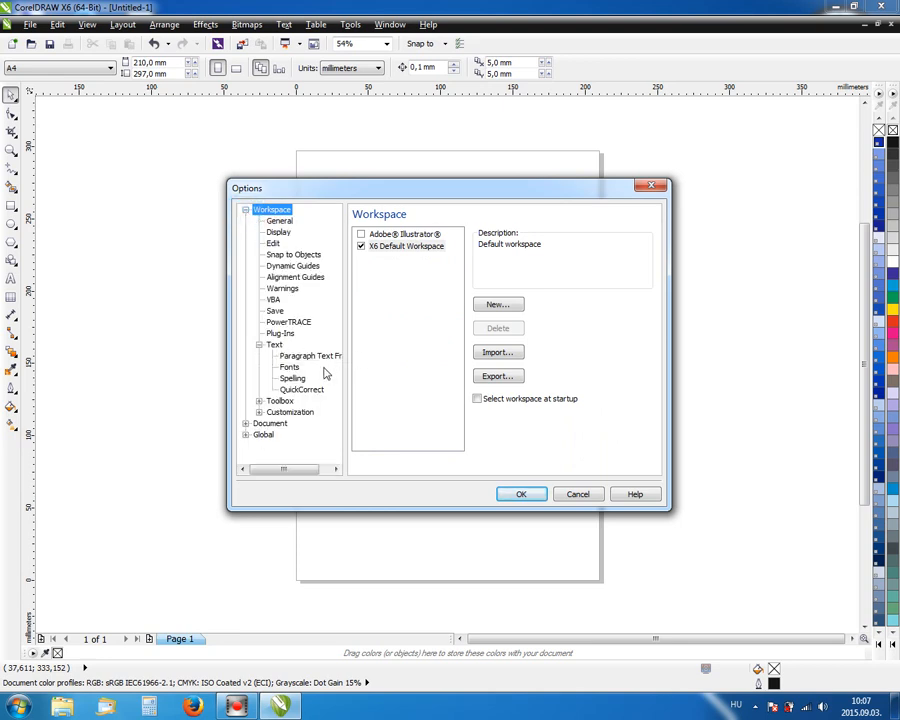
left_click(294, 380)
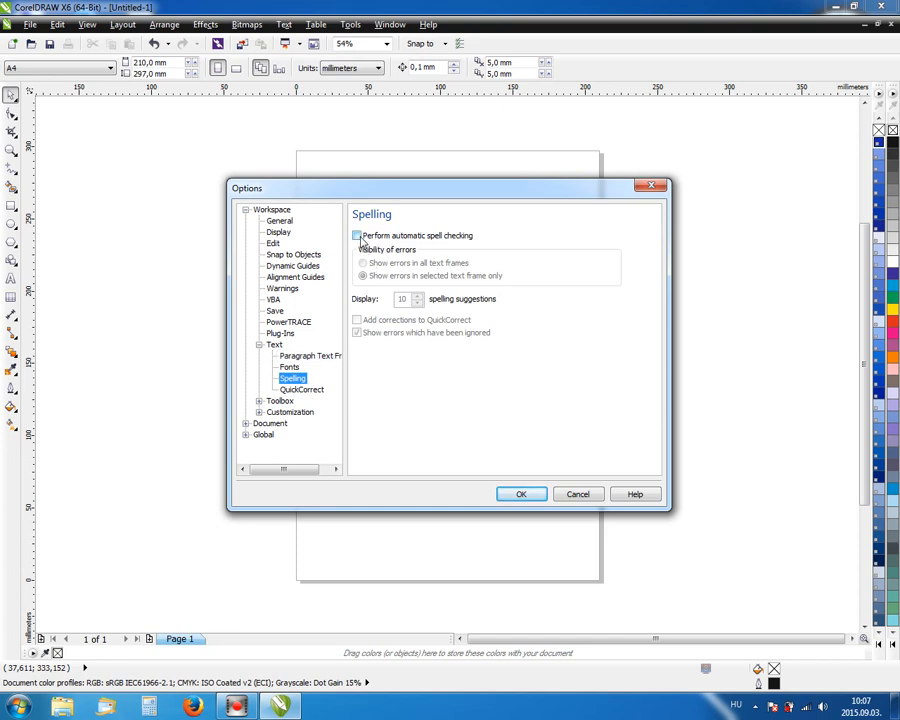
left_click(305, 390)
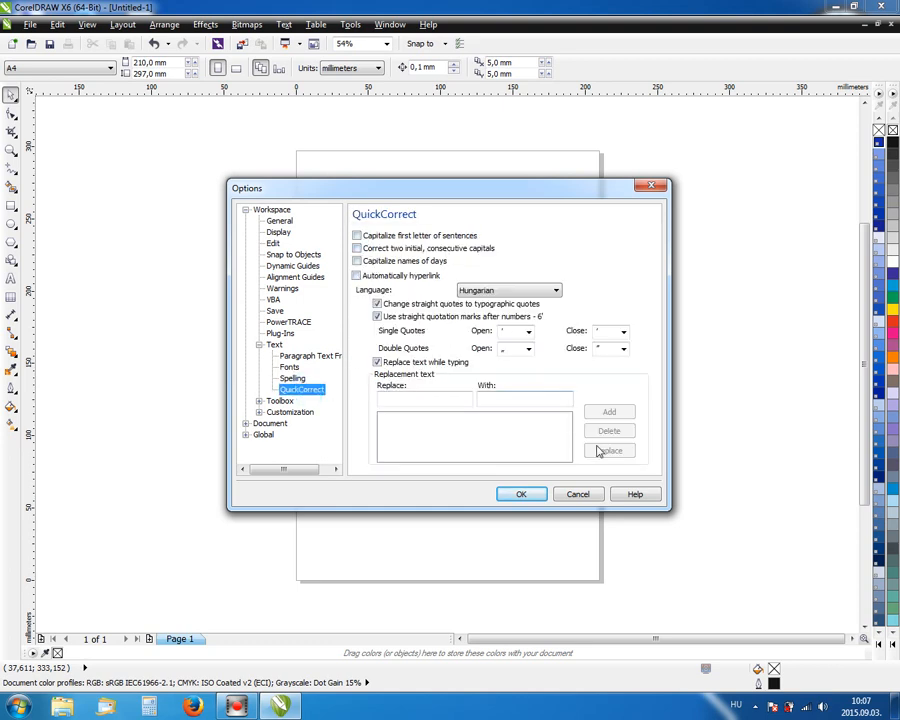
left_click(533, 493)
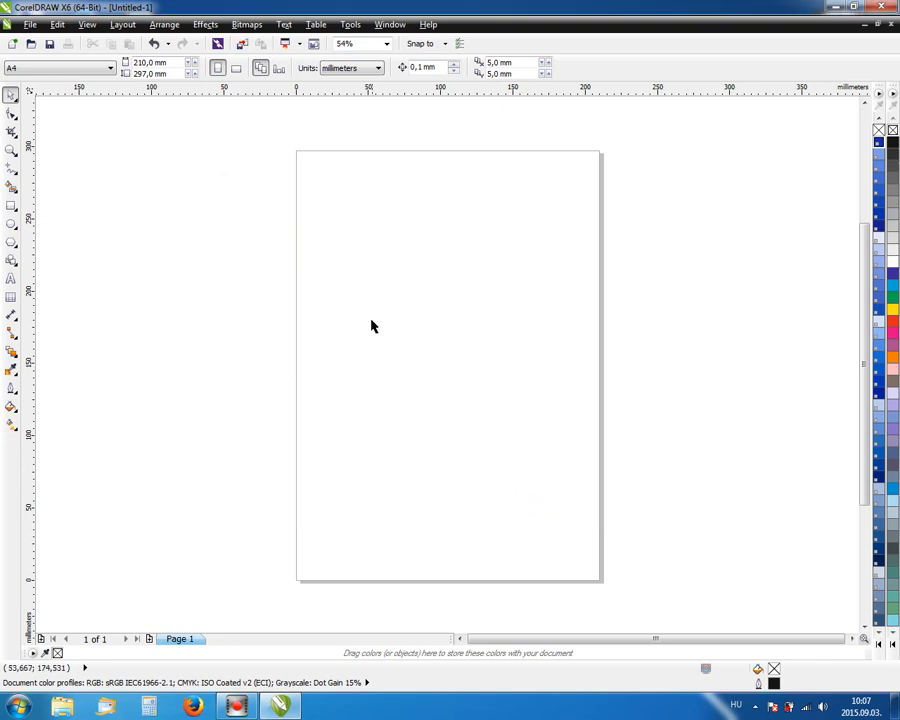
left_click(447, 46)
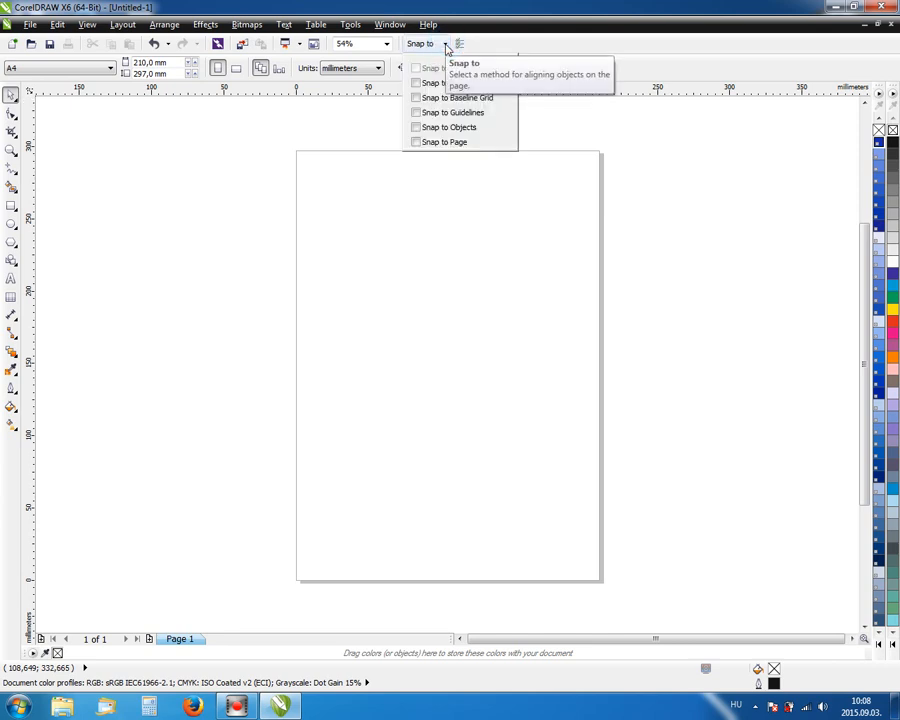
left_click(548, 135)
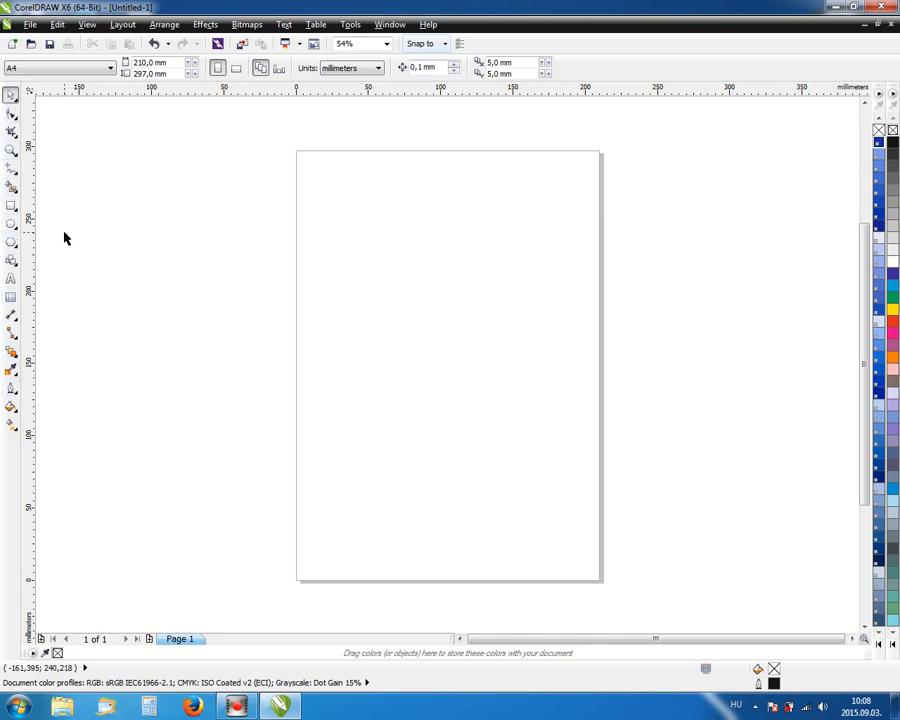
Draw a roughly 92 × 48 mm rectangle at the page's top-left and select it.
left_click(13, 207)
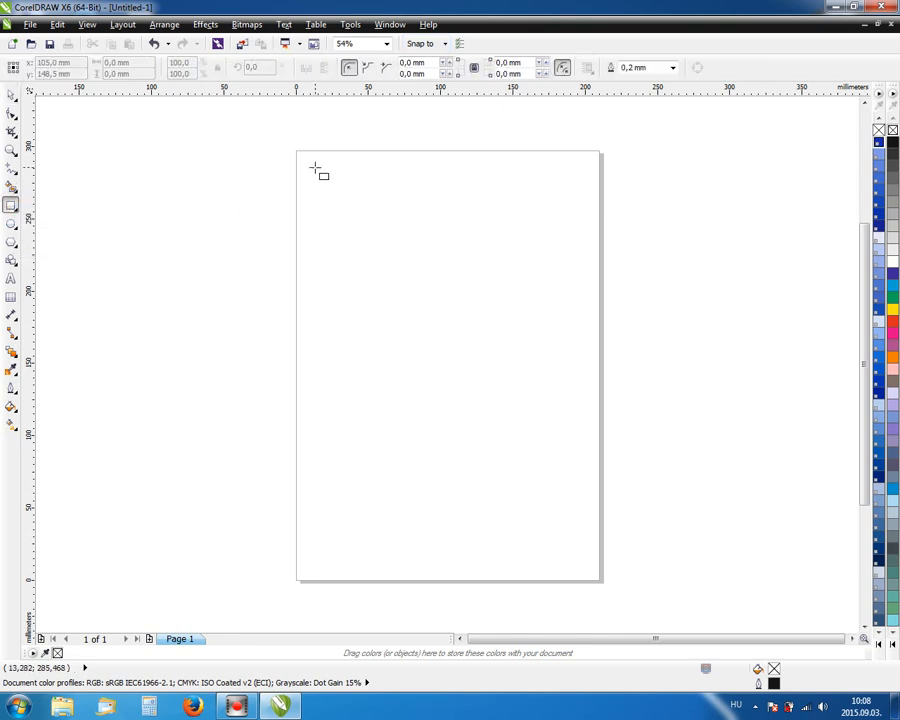
left_click_drag(315, 168, 450, 239)
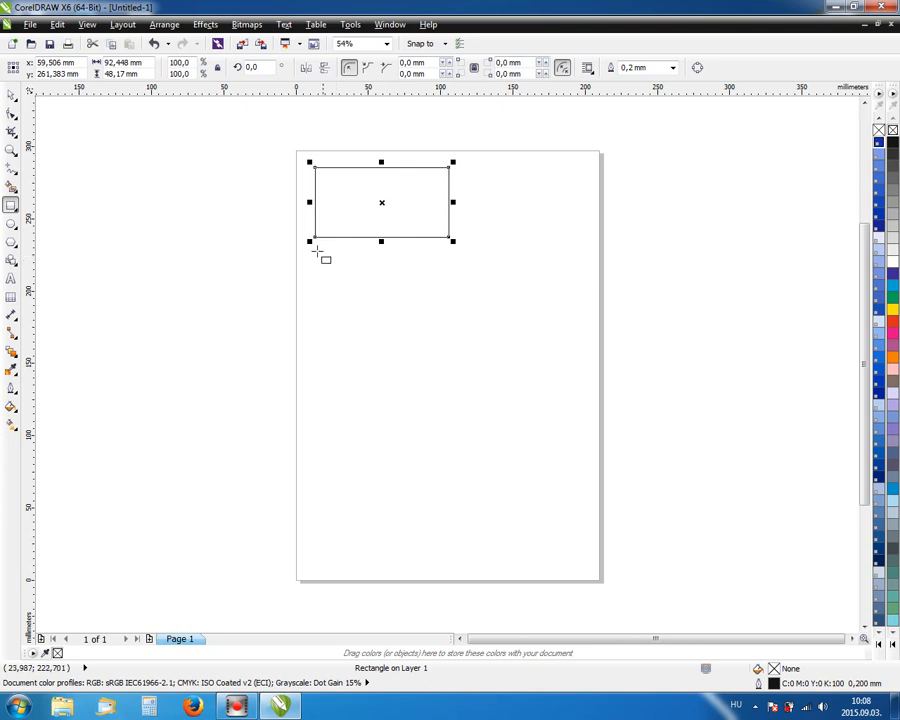
left_click(11, 95)
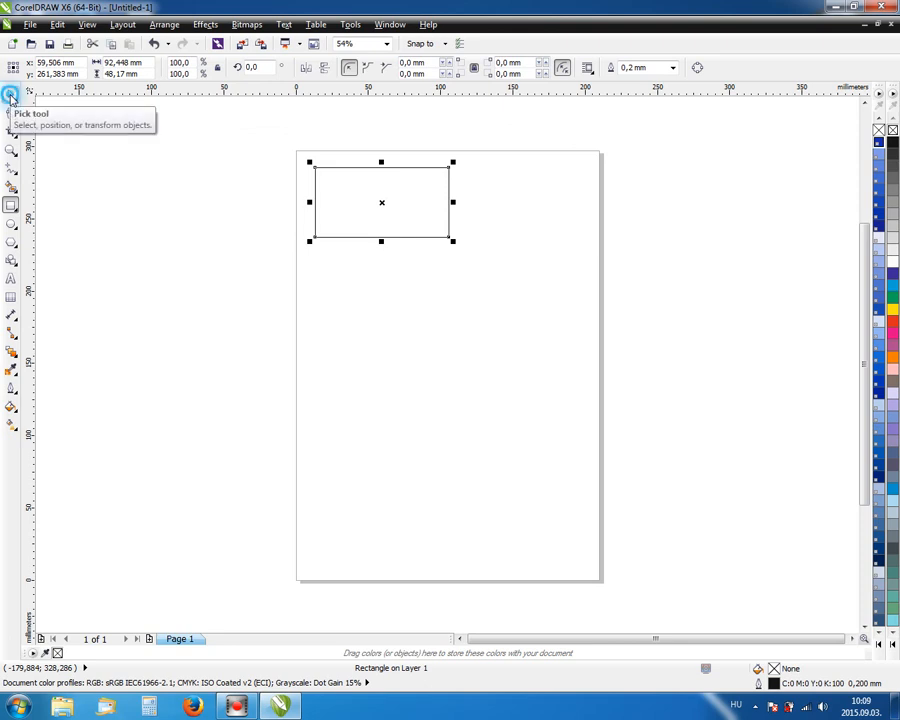
left_click(286, 158)
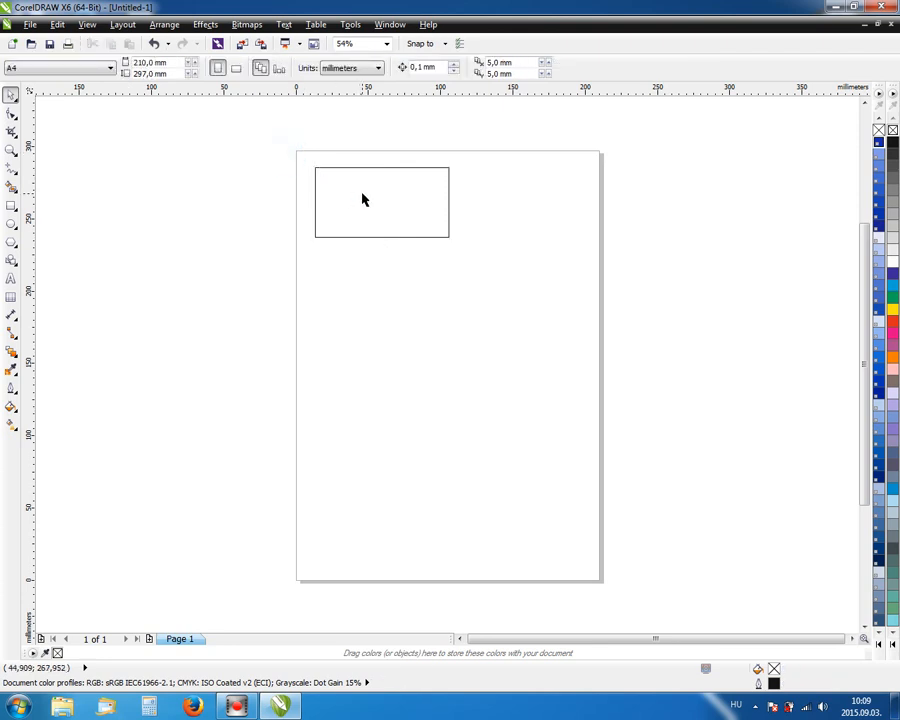
left_click(362, 193)
left_click(270, 172)
left_click(378, 198)
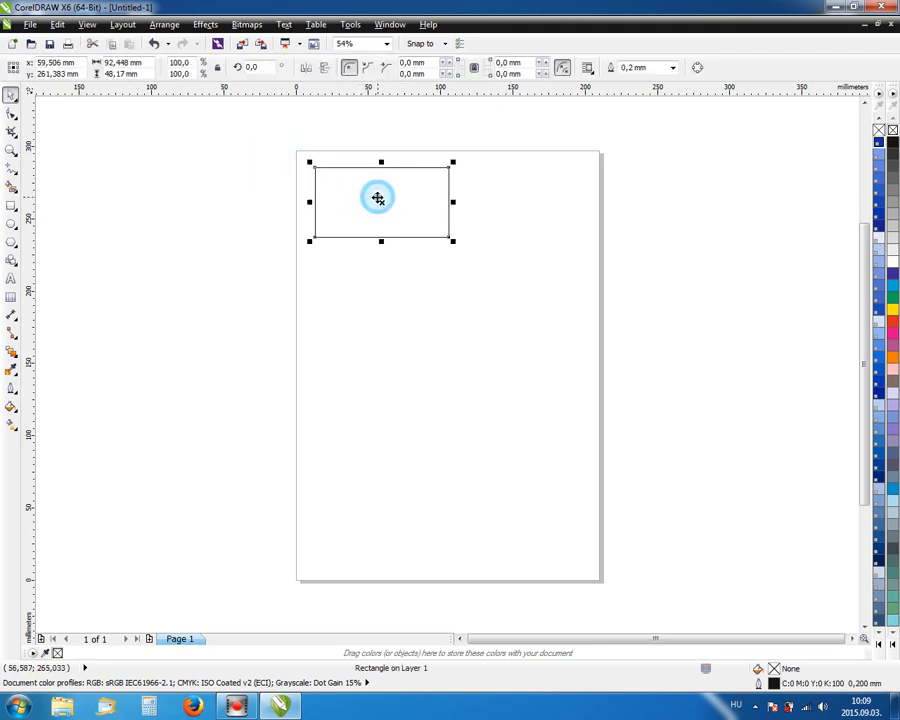
mouse_move(378, 199)
left_mouse_down()
mouse_move(386, 202)
mouse_move(378, 197)
left_mouse_up()
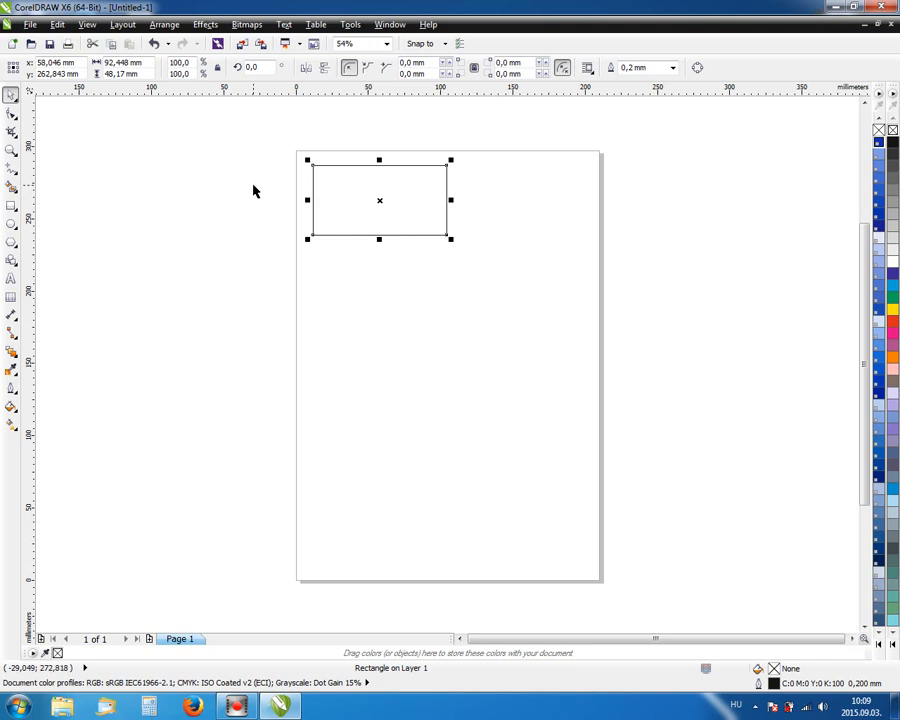
left_click(253, 191)
left_click(378, 203)
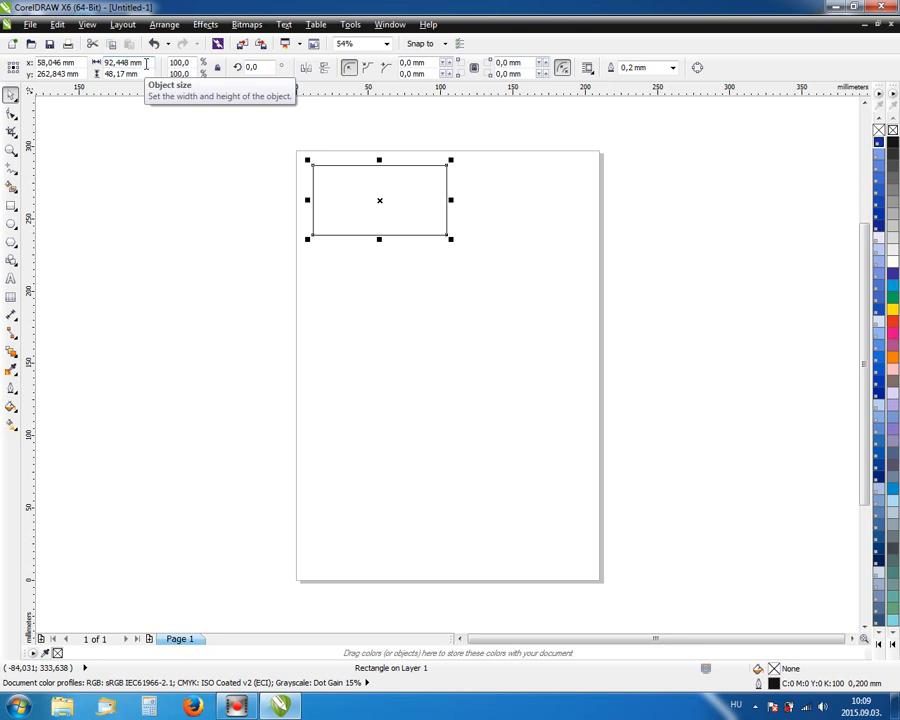
Set the rectangle's size to 90 mm wide and 50 mm tall.
left_click(146, 63)
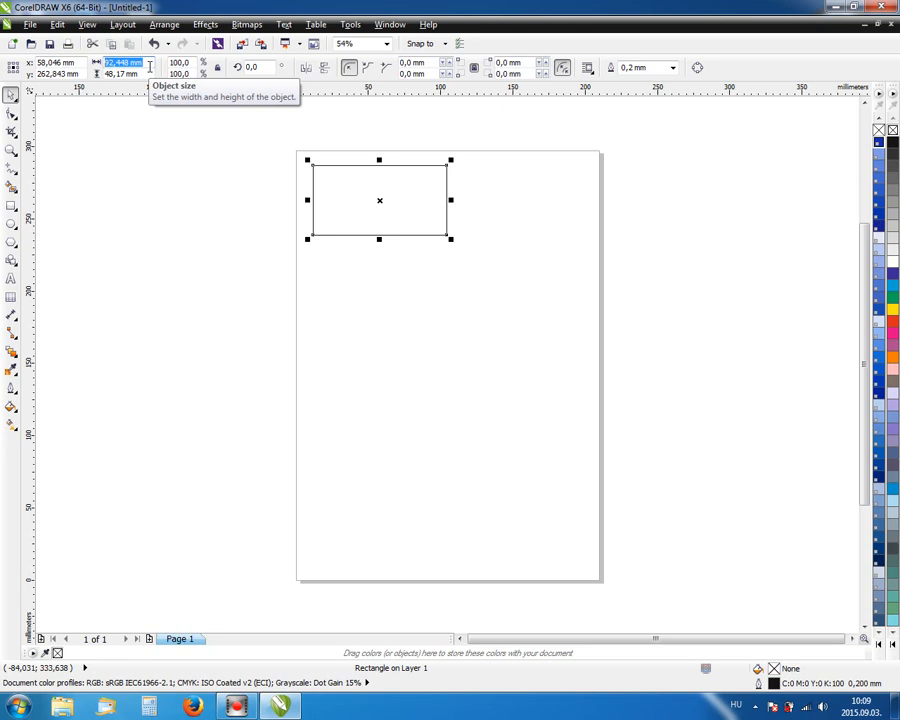
type("90")
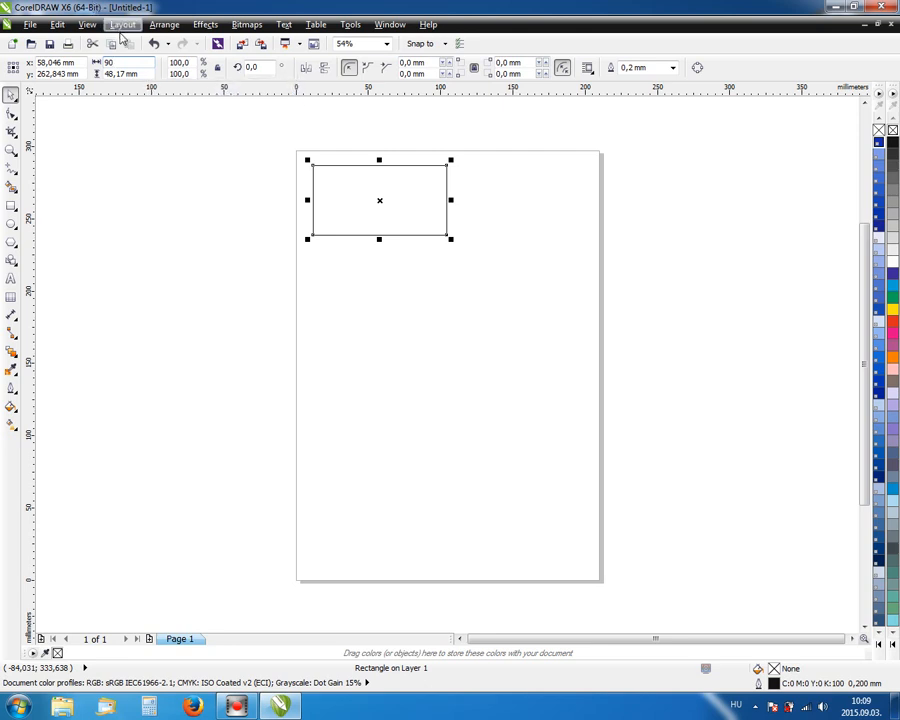
left_click(149, 72)
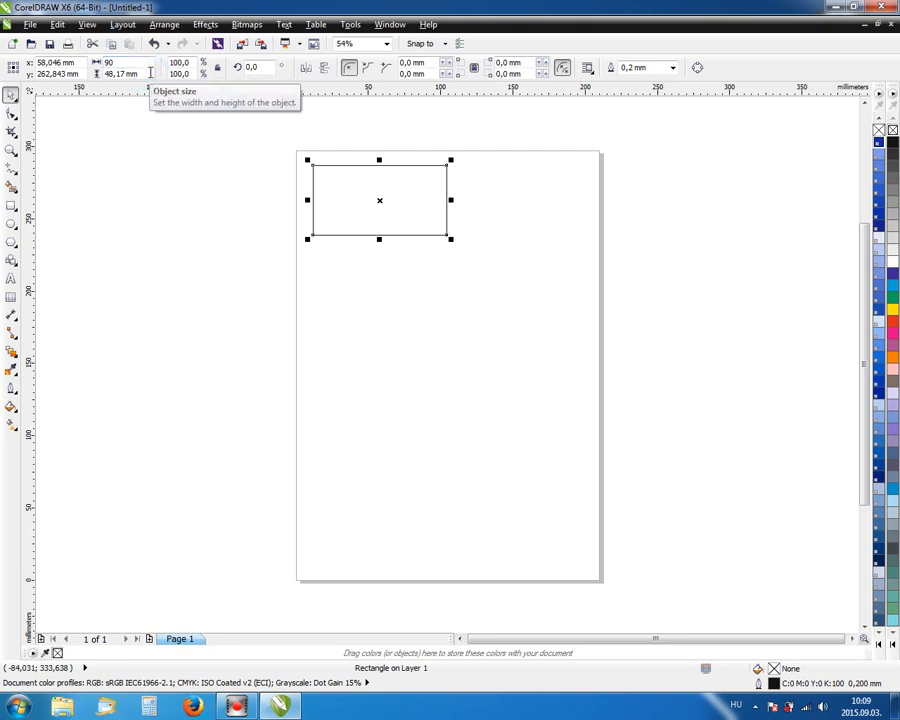
key("BackSpace")
key("BackSpace")
key("BackSpace")
key("BackSpace")
key("BackSpace")
key("BackSpace")
key("BackSpace")
key("BackSpace")
type("50")
key("Return")
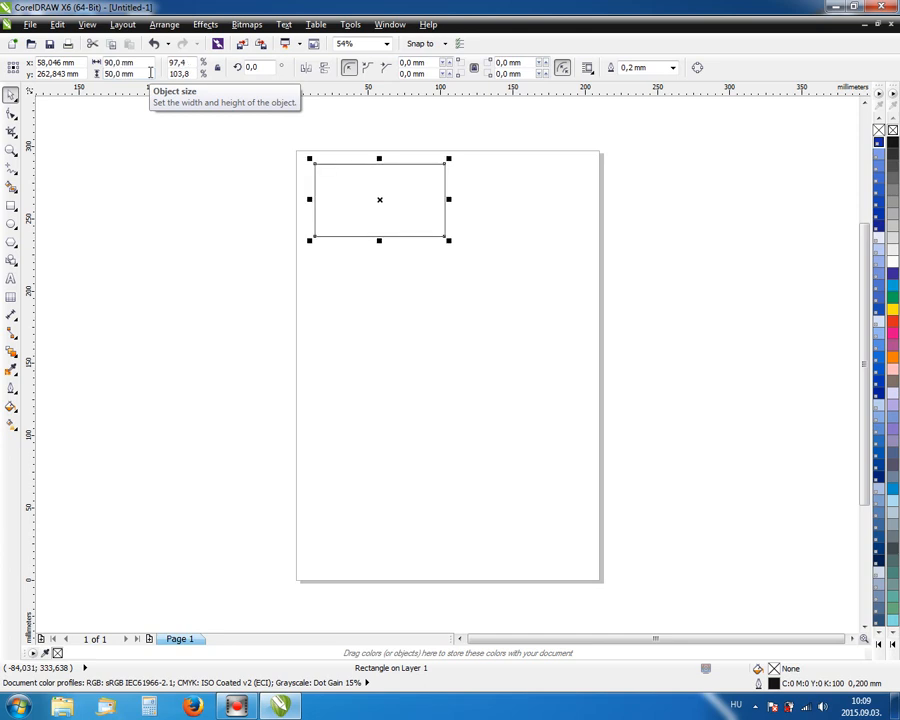
Reselect the rectangle and zoom to it with Shift+F2.
left_click(245, 177)
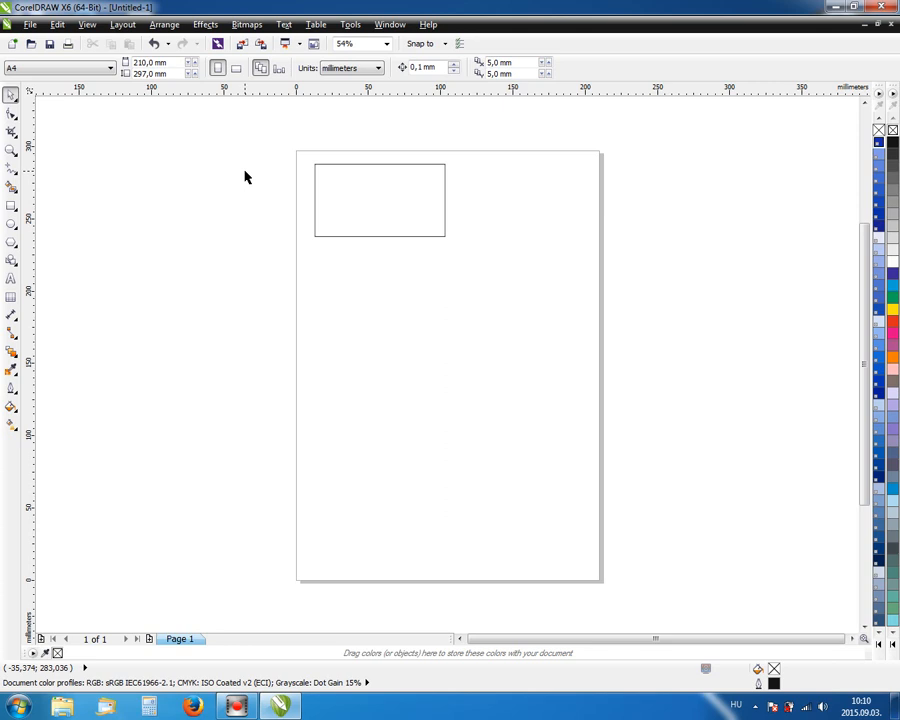
left_click(368, 188)
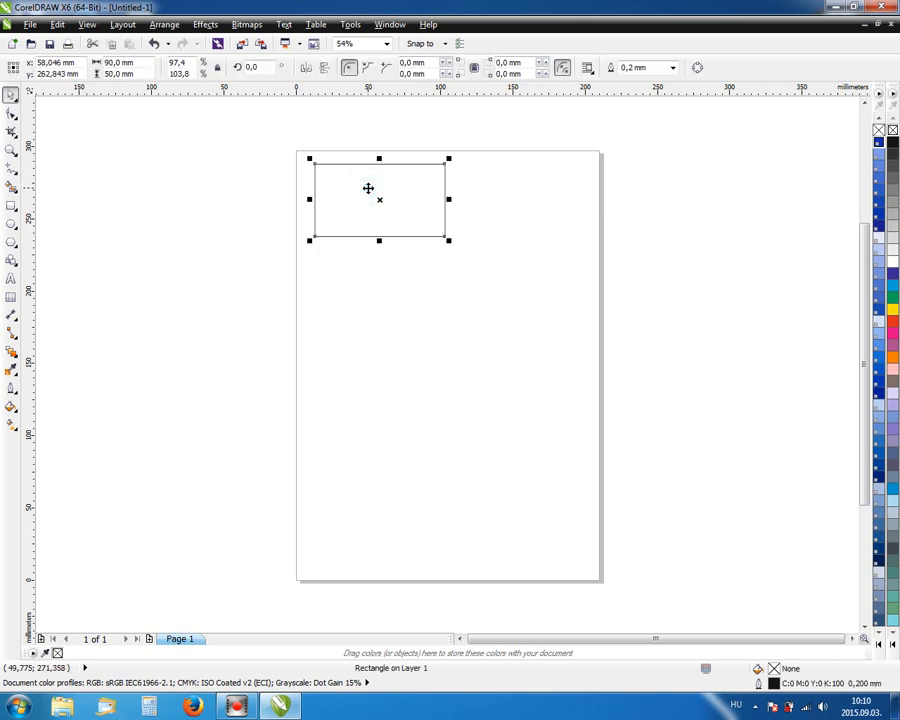
key("shift+F2")
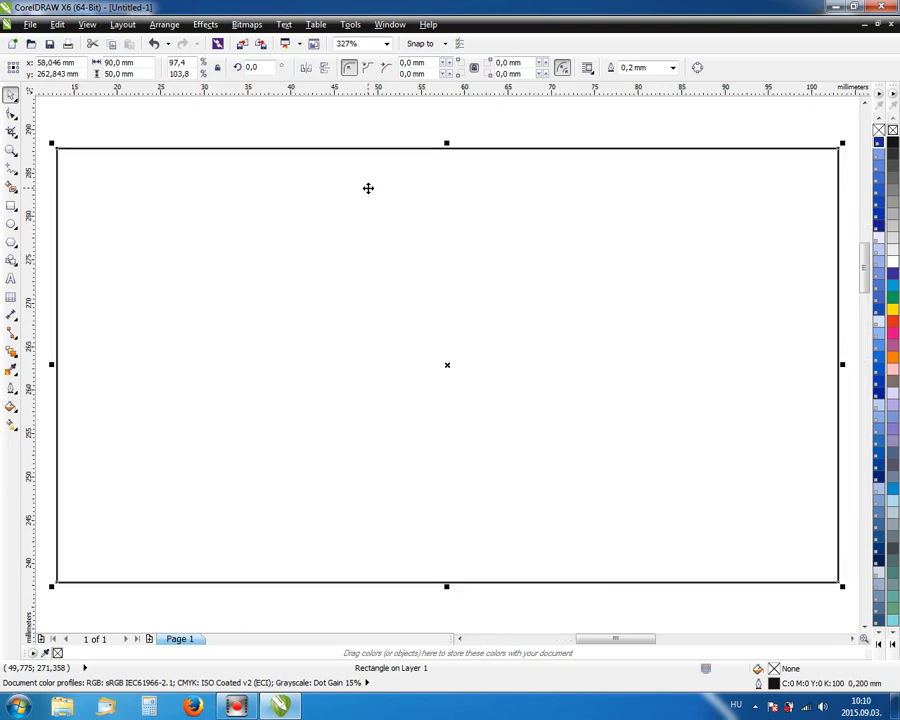
Type 'Teszt Elek' as artistic text on the card and drag it toward the centre.
left_click(333, 113)
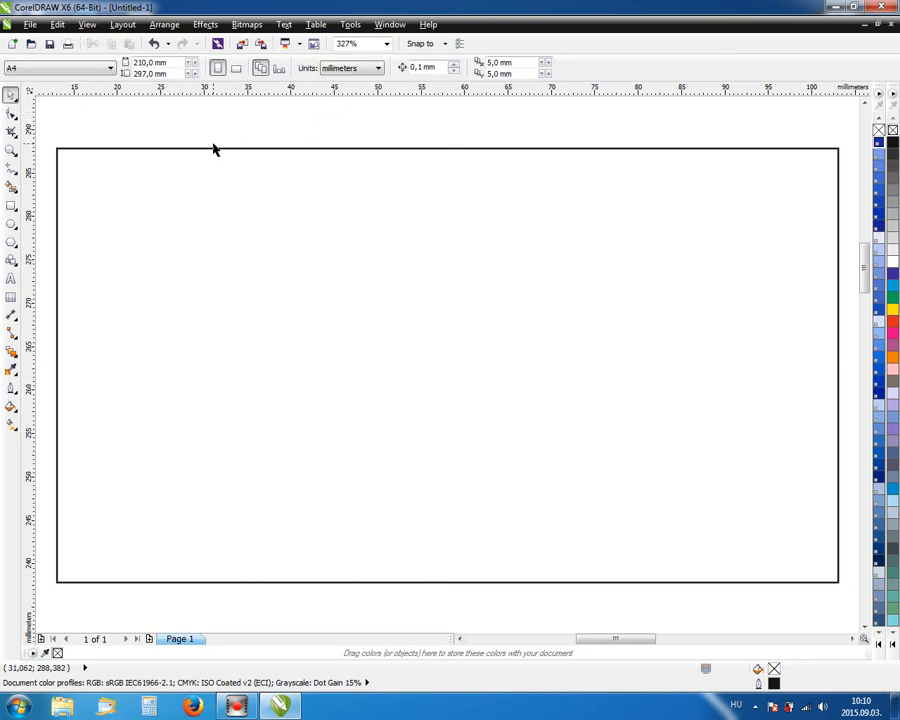
left_click(12, 281)
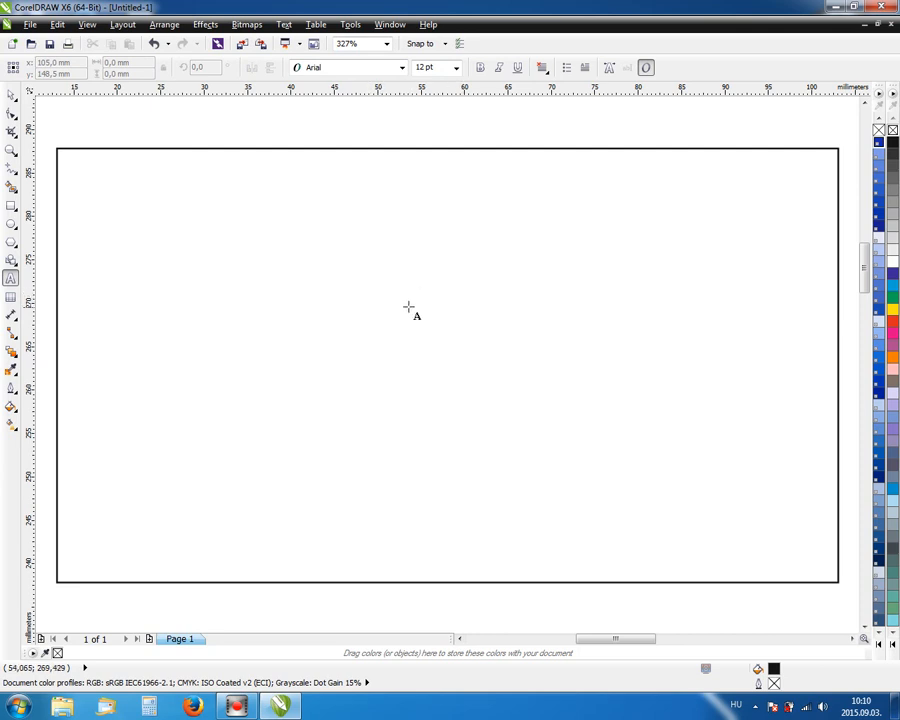
left_click(410, 333)
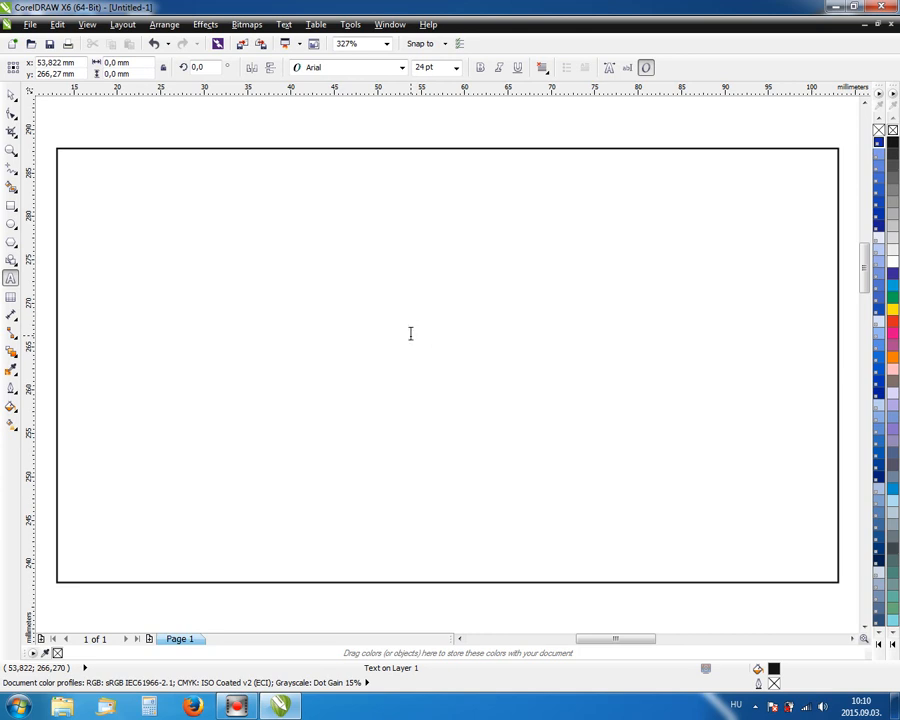
type("Teszt E")
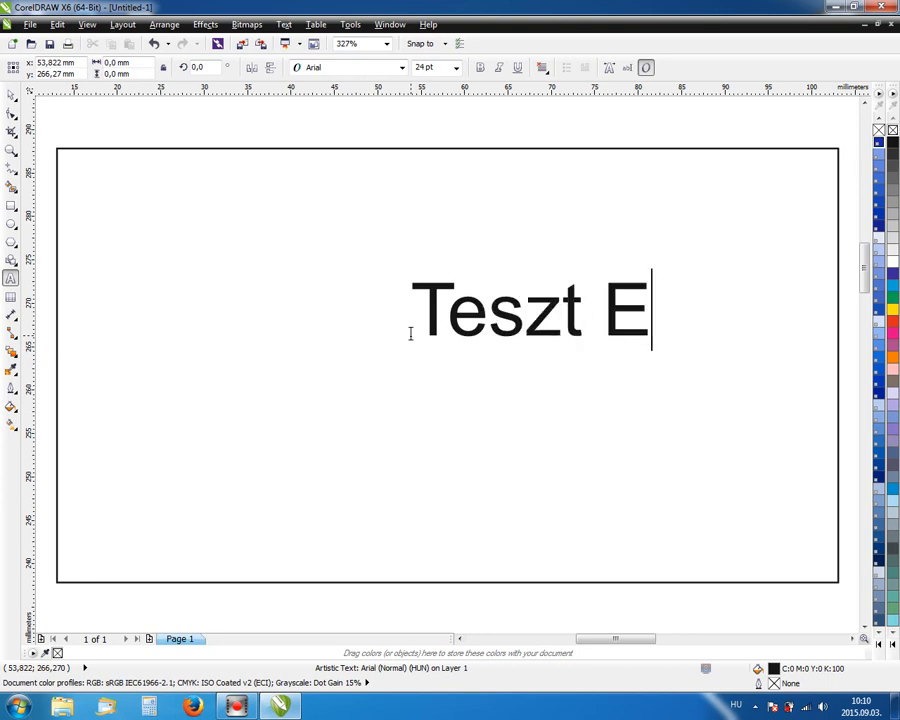
type("lkl")
key("BackSpace")
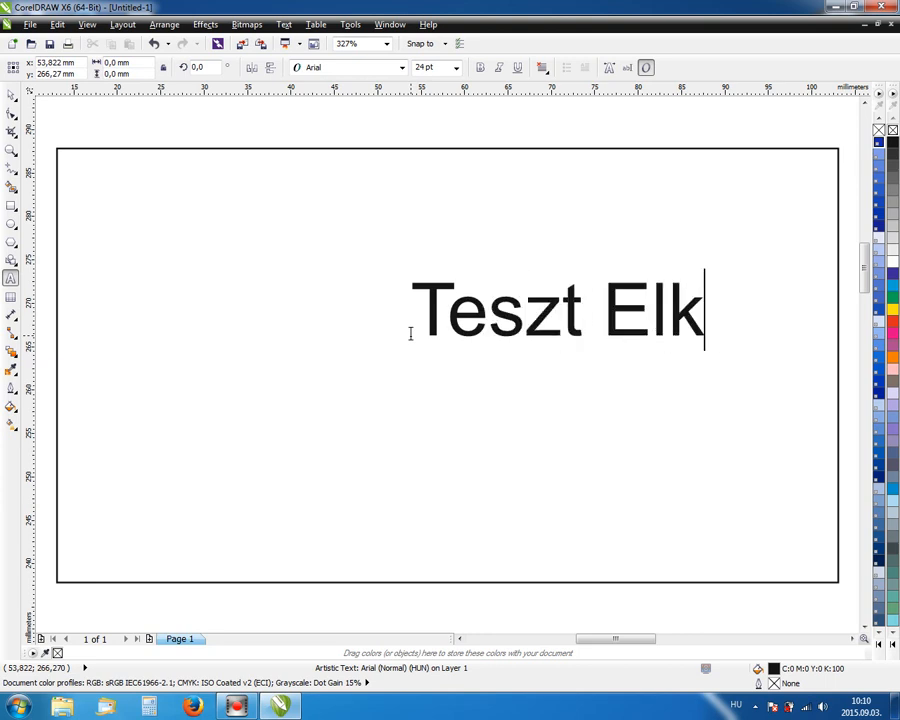
key("BackSpace")
type("ek")
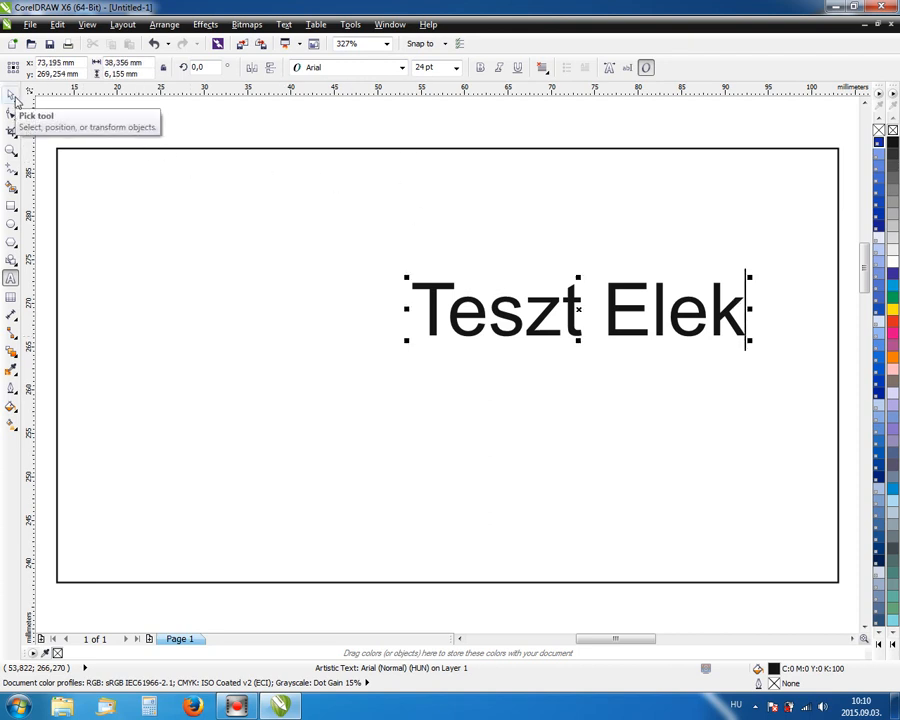
left_click(13, 96)
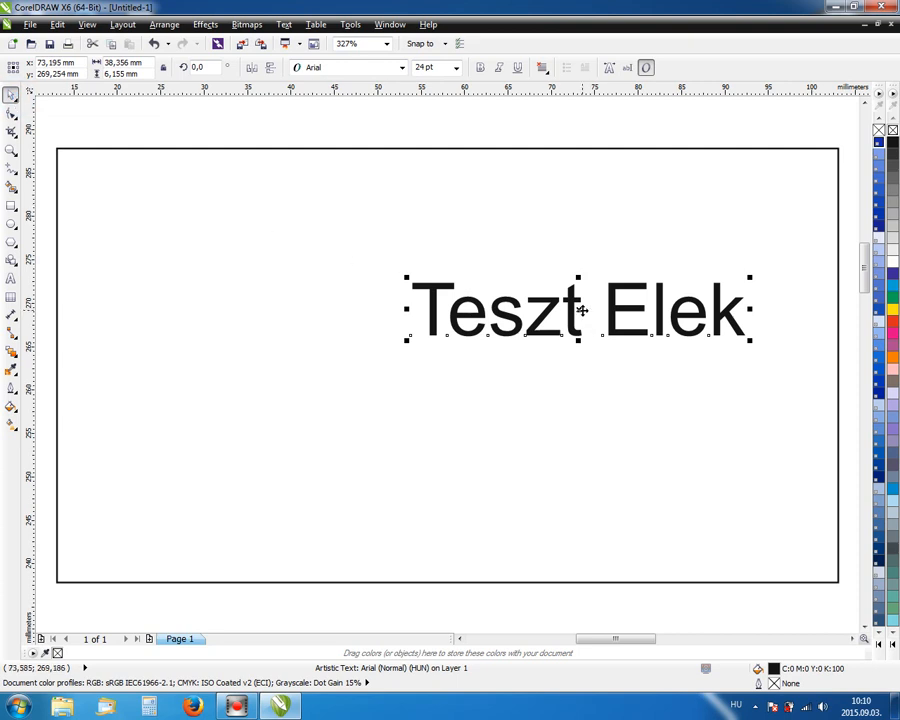
left_click_drag(582, 310, 517, 342)
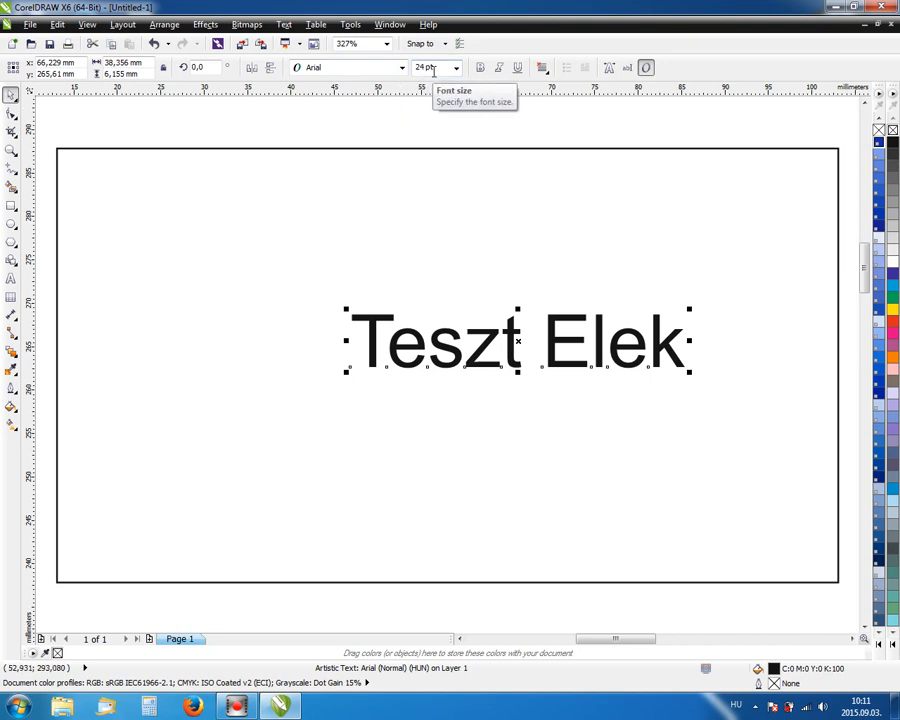
Keep the Arial font and set the name's size to 14 pt.
left_click(401, 73)
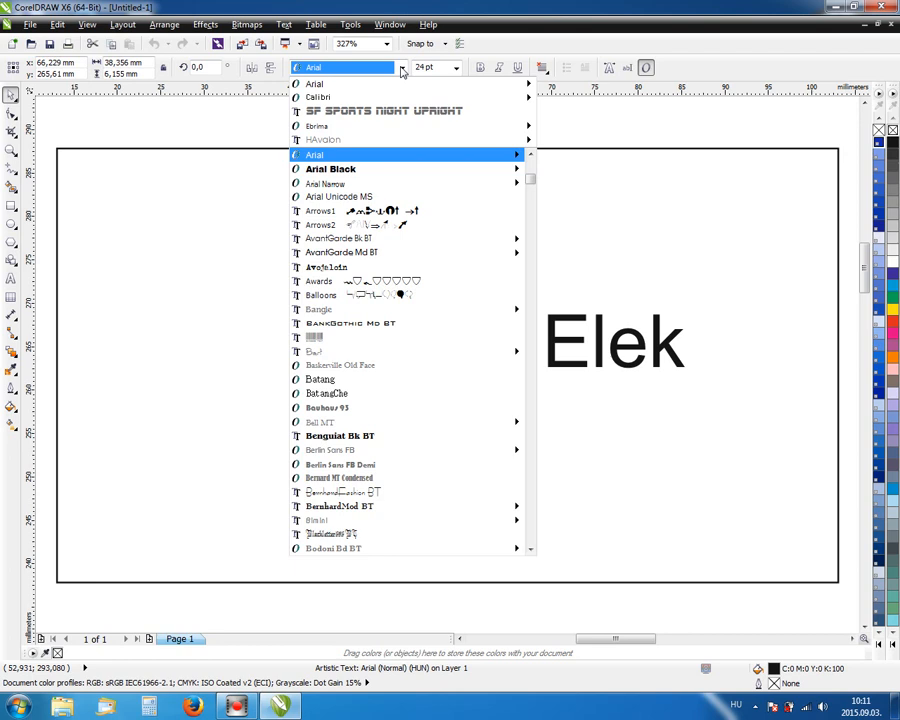
left_click(401, 68)
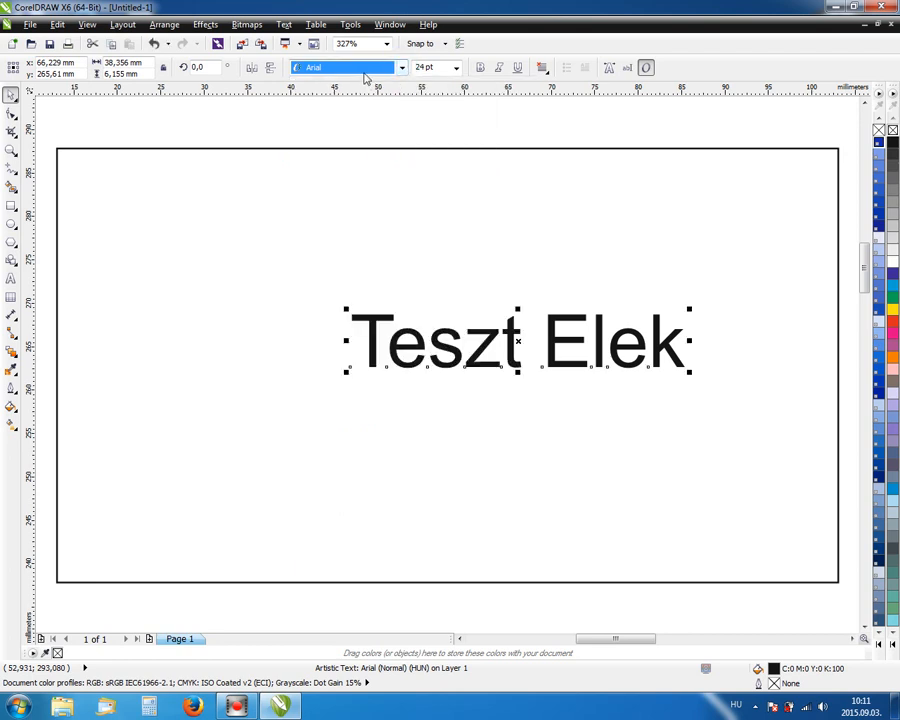
left_click(440, 67)
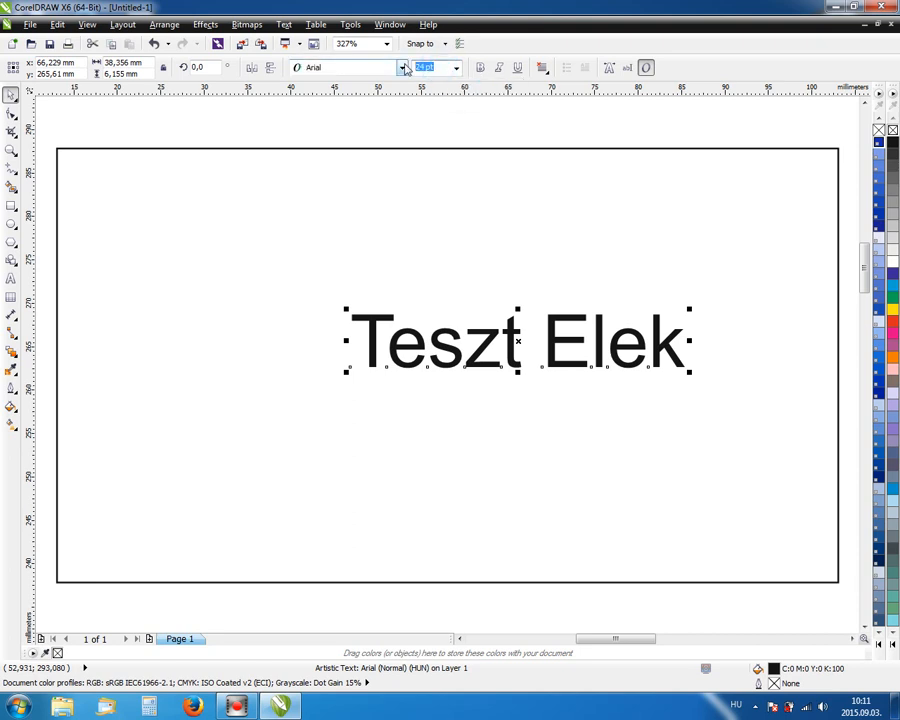
type("14")
key("Return")
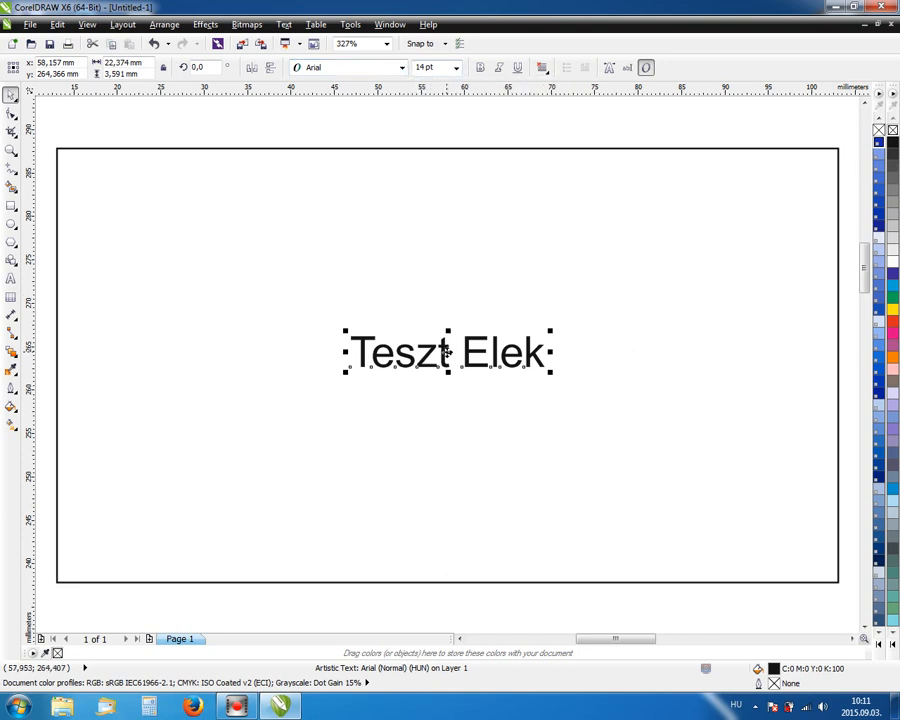
Move the name up and right on the card, keeping 14 pt, then deselect it.
left_click_drag(447, 352, 463, 343)
left_click(440, 67)
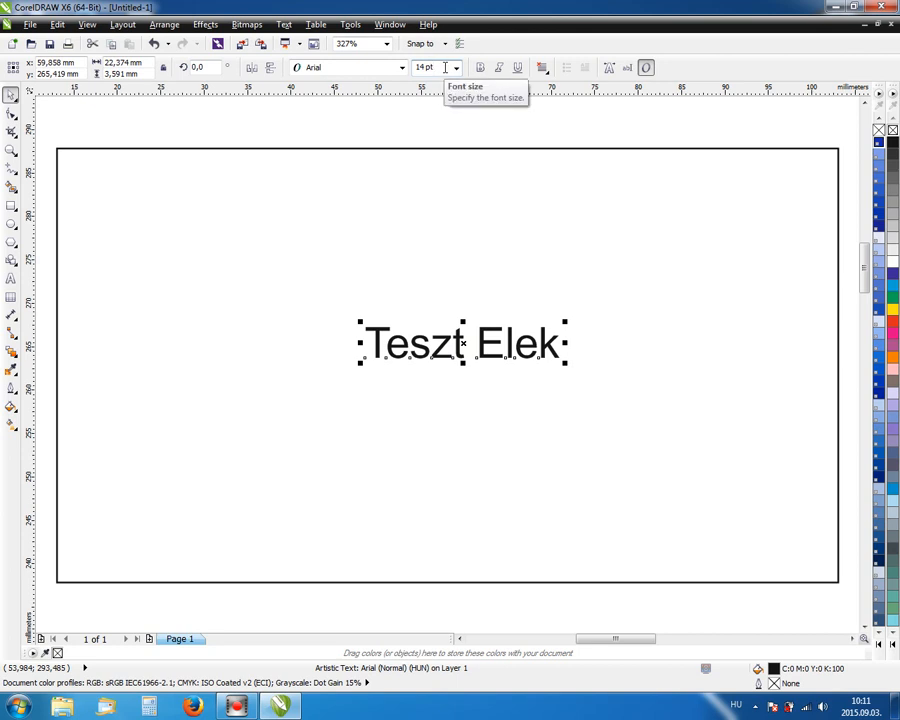
left_click(456, 67)
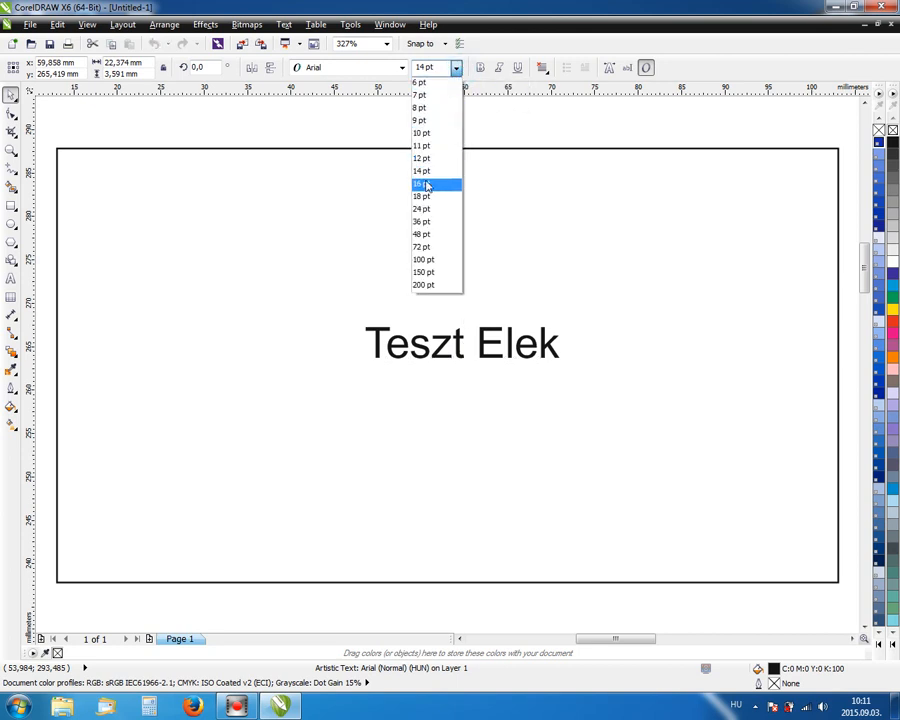
left_click(426, 175)
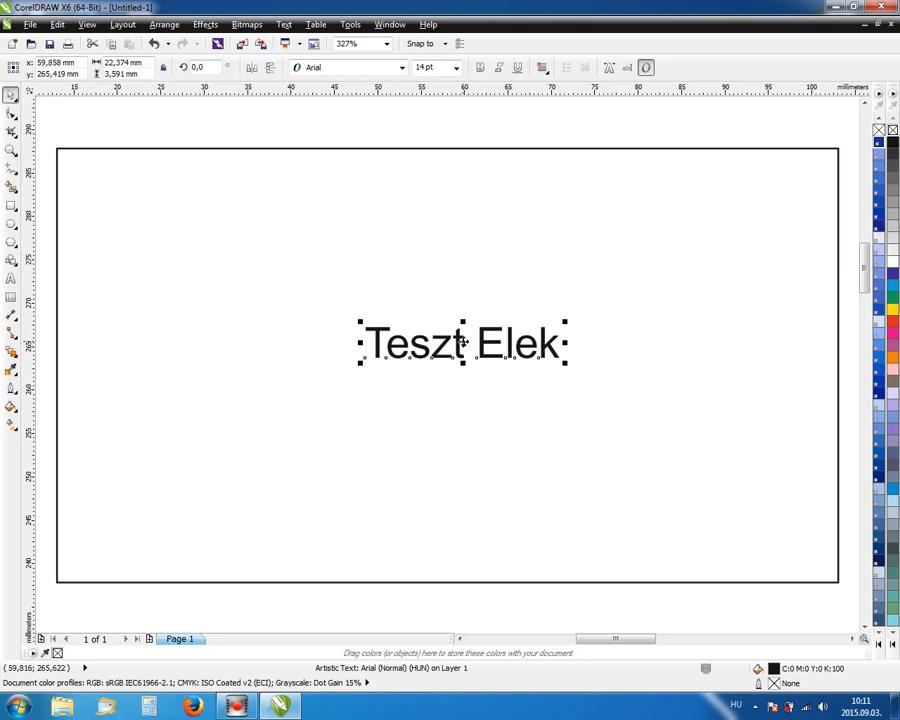
left_click_drag(471, 348, 497, 335)
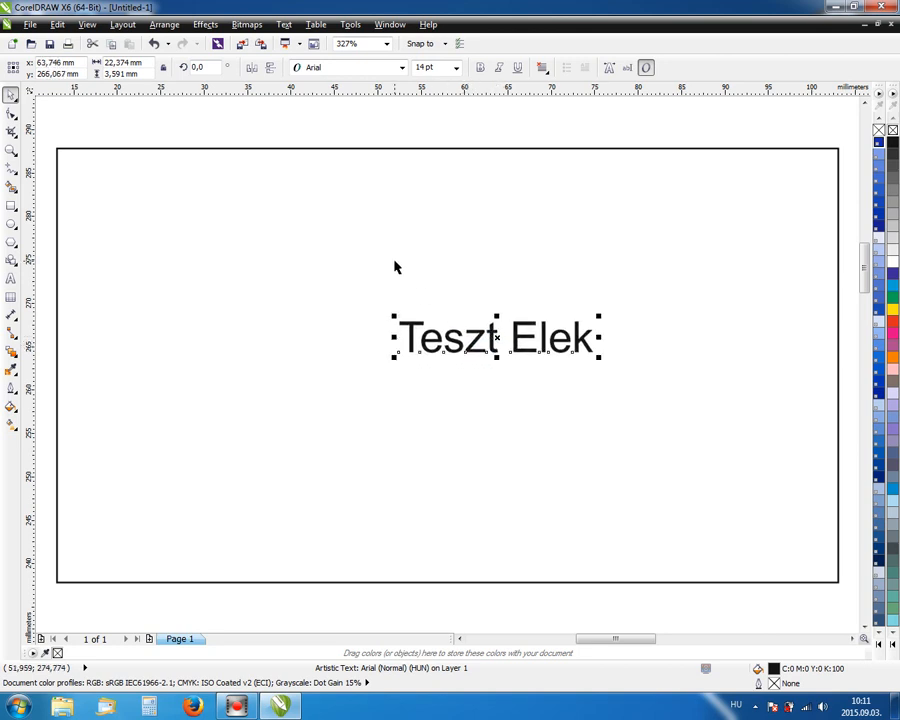
left_click(350, 135)
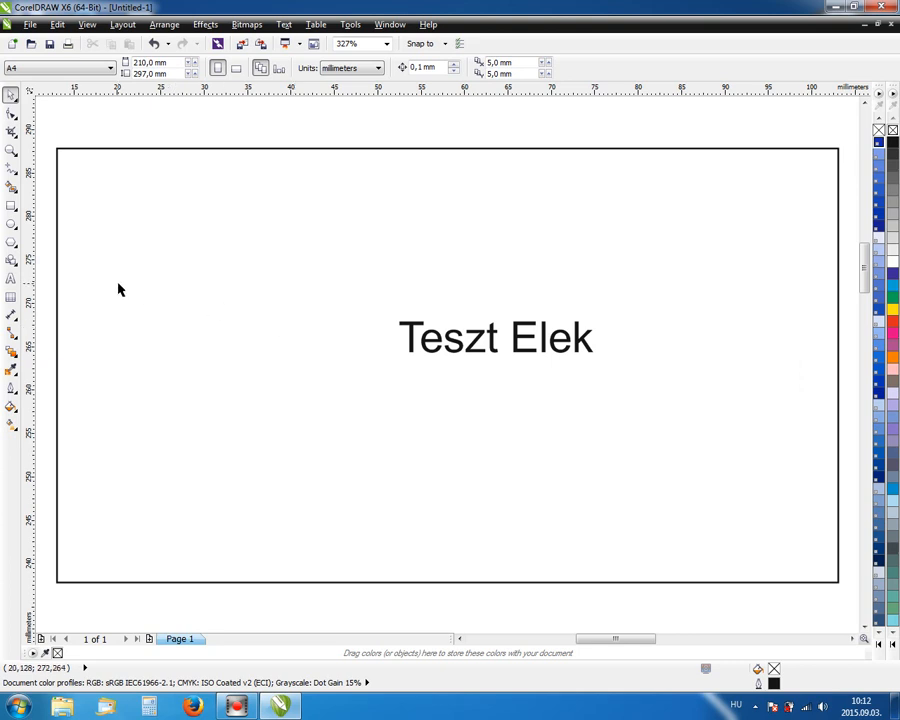
Add 'ügyvezető' in 8 pt beneath the name, lined up with its start.
left_click(11, 278)
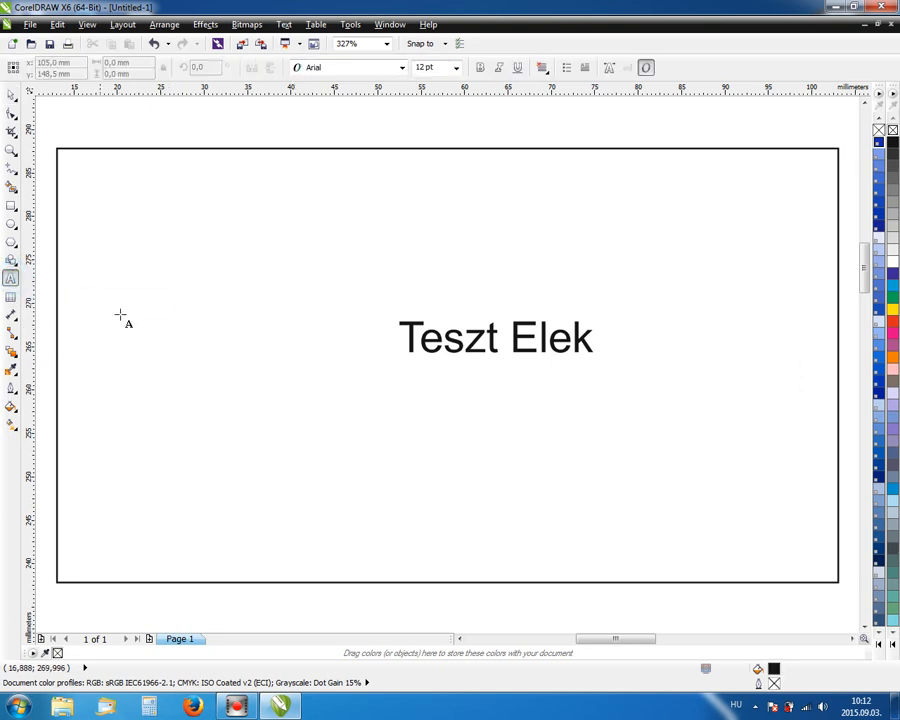
left_click(411, 382)
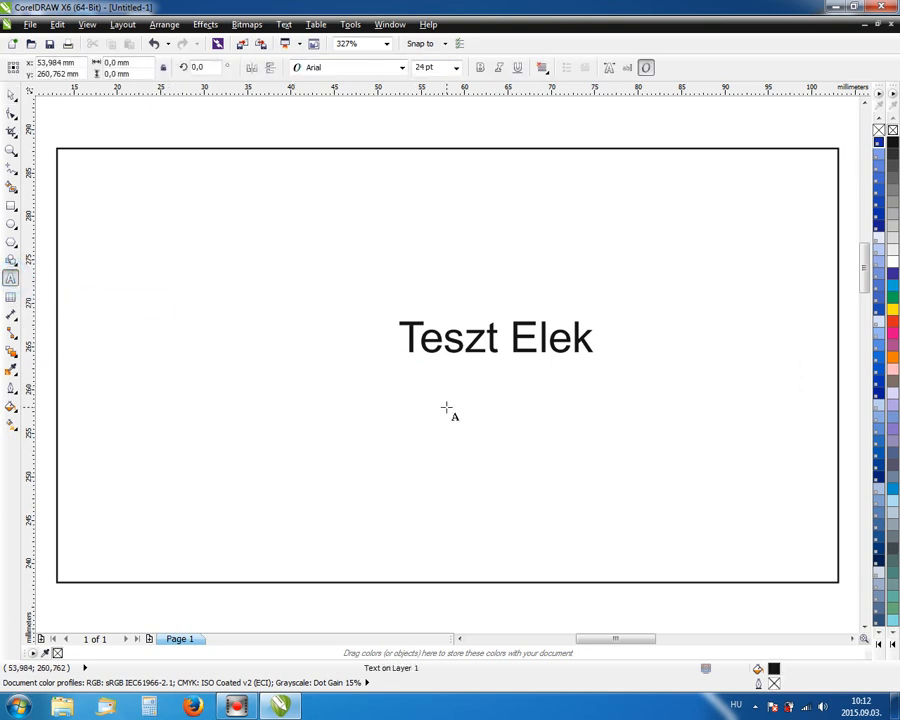
type("ü")
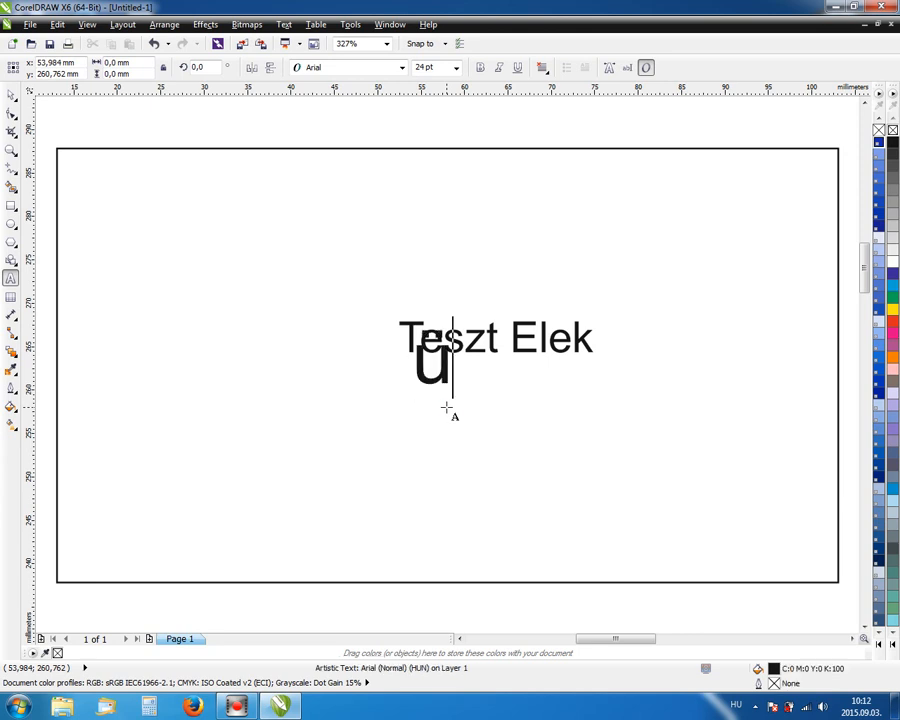
type("gyvezető")
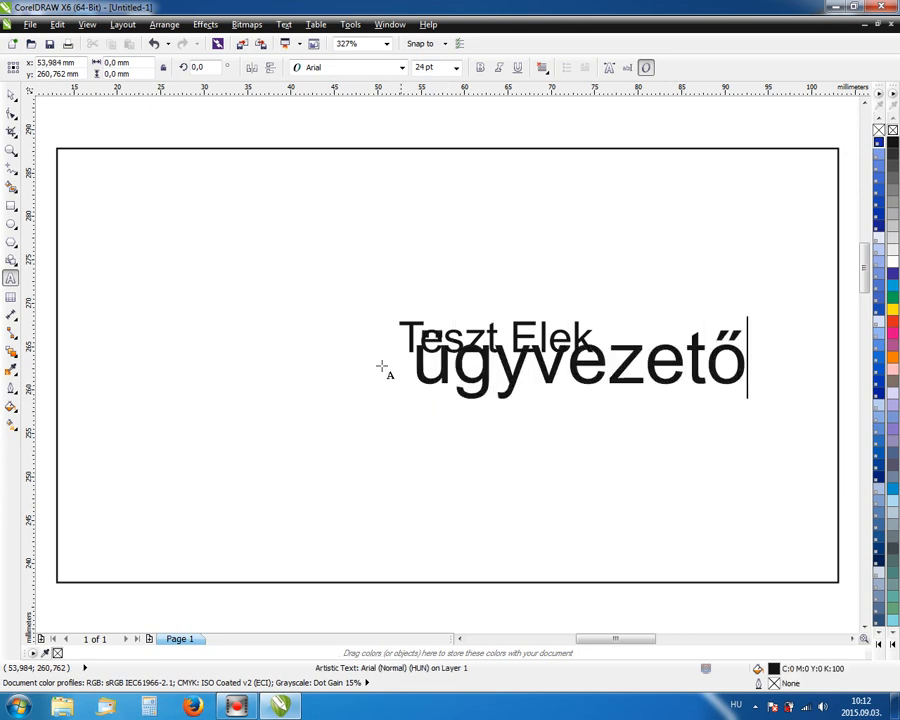
left_click(12, 96)
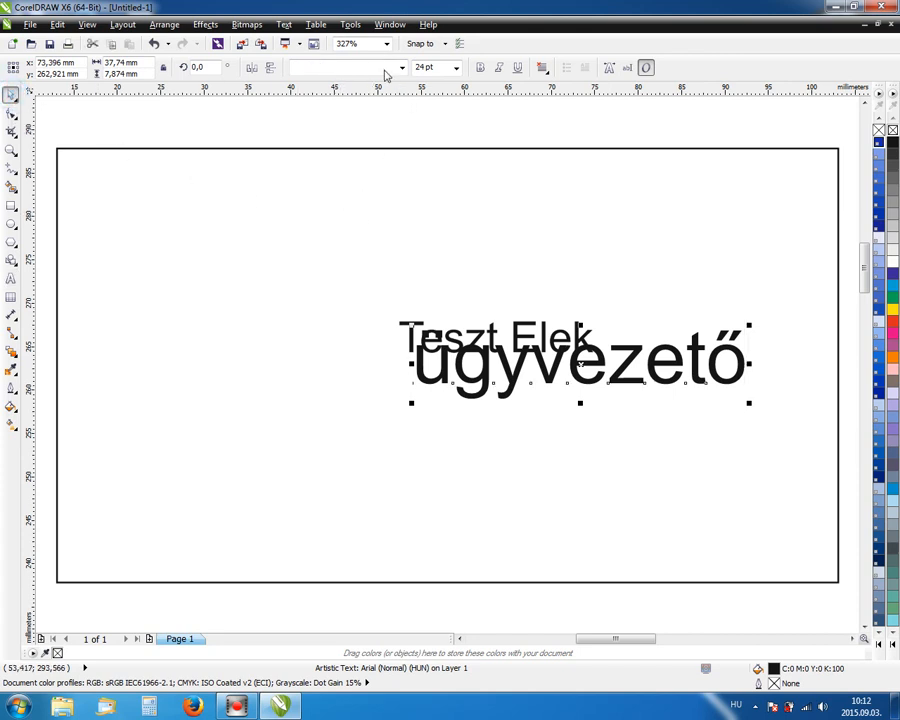
left_click(457, 68)
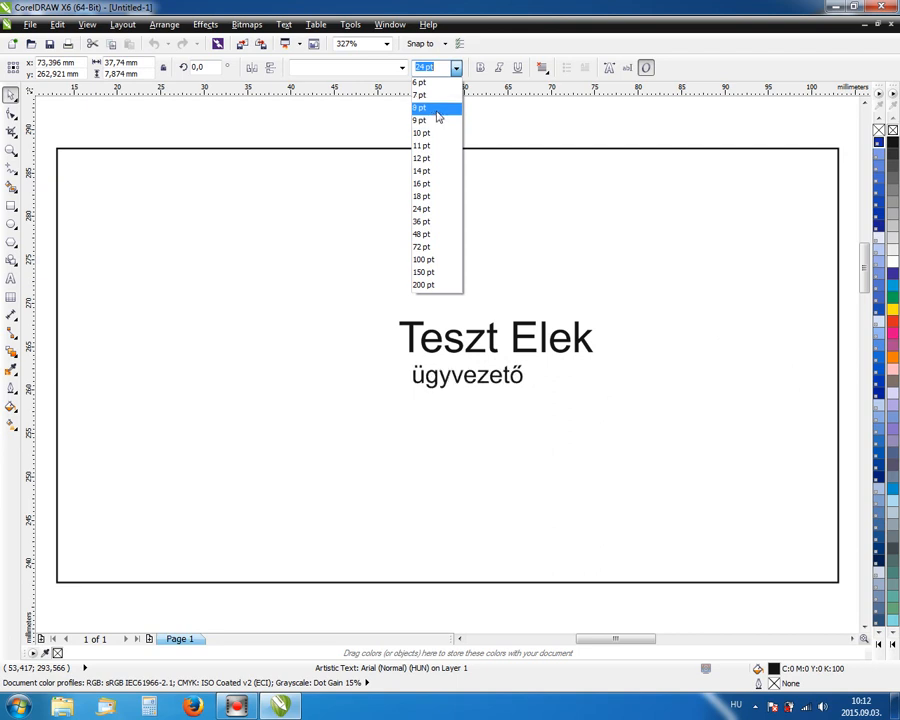
left_click(437, 110)
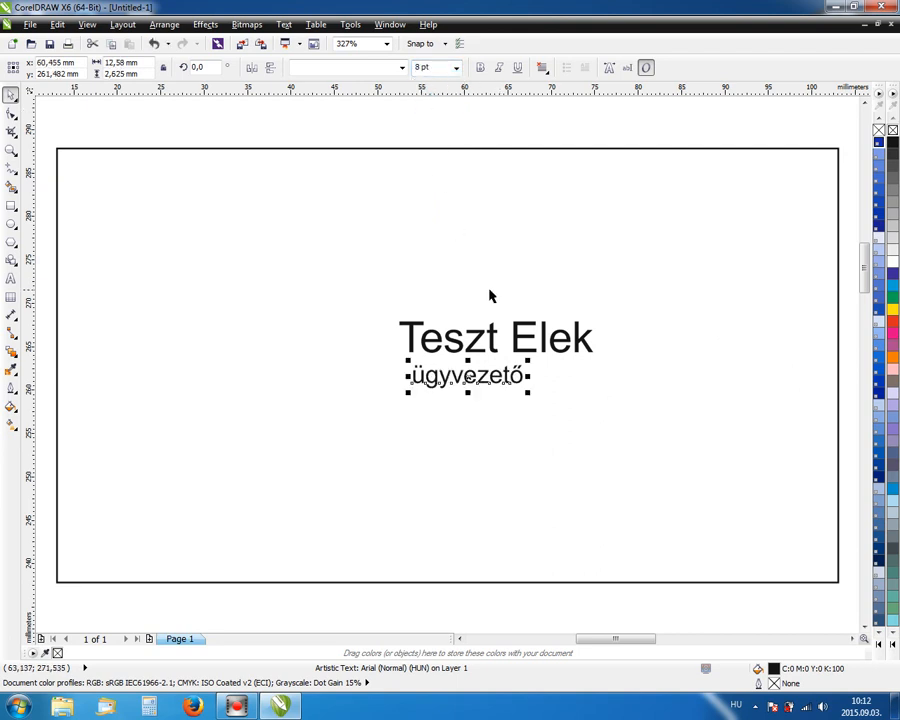
left_click_drag(470, 374, 458, 371)
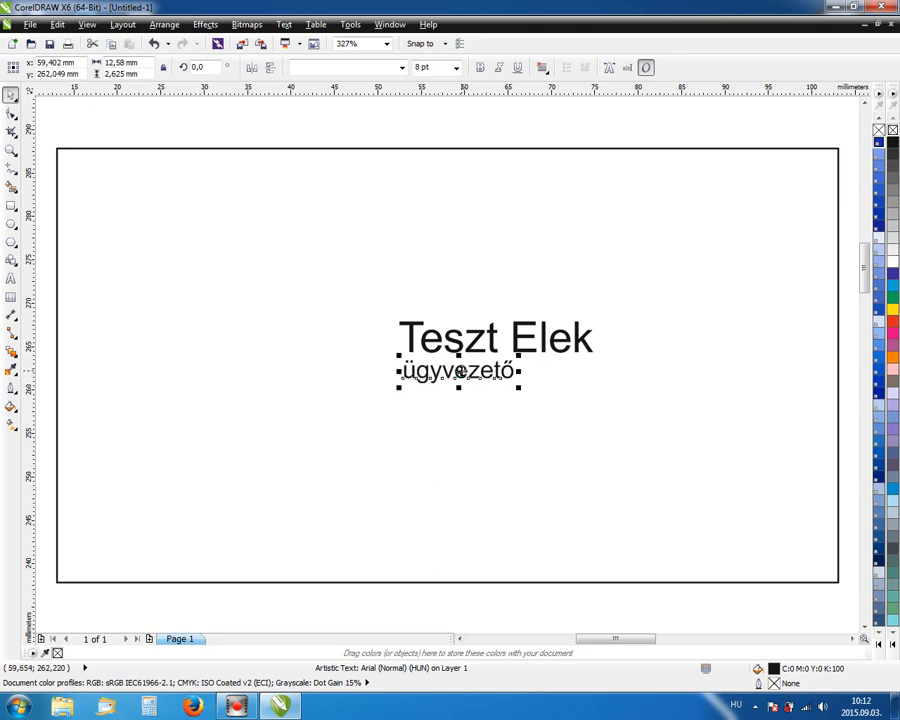
left_click(440, 118)
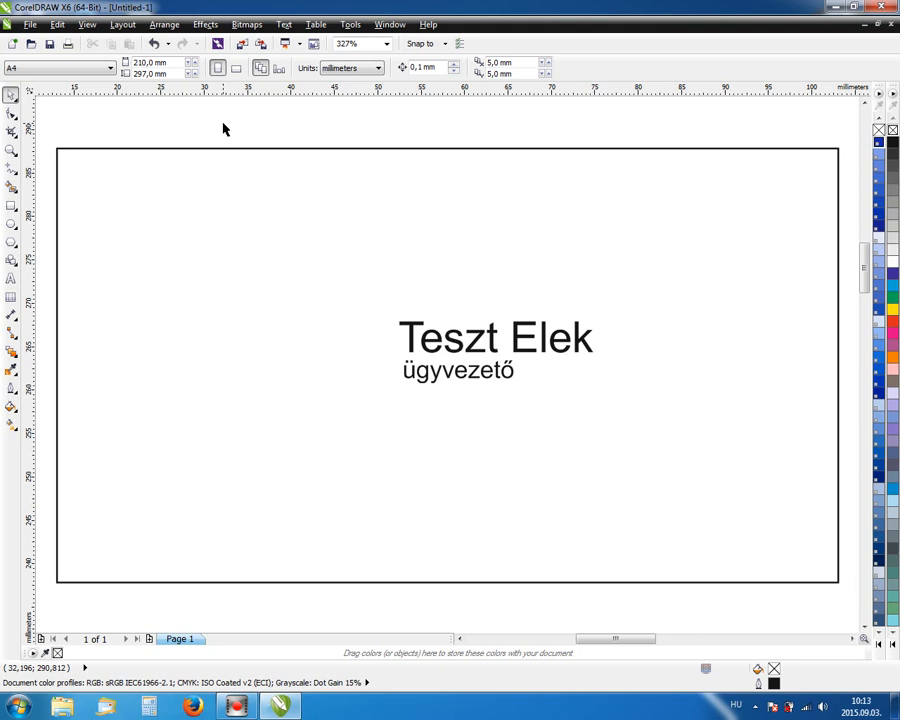
Type a three-line contact block with the phone number, e-mail address and web address.
left_click(11, 278)
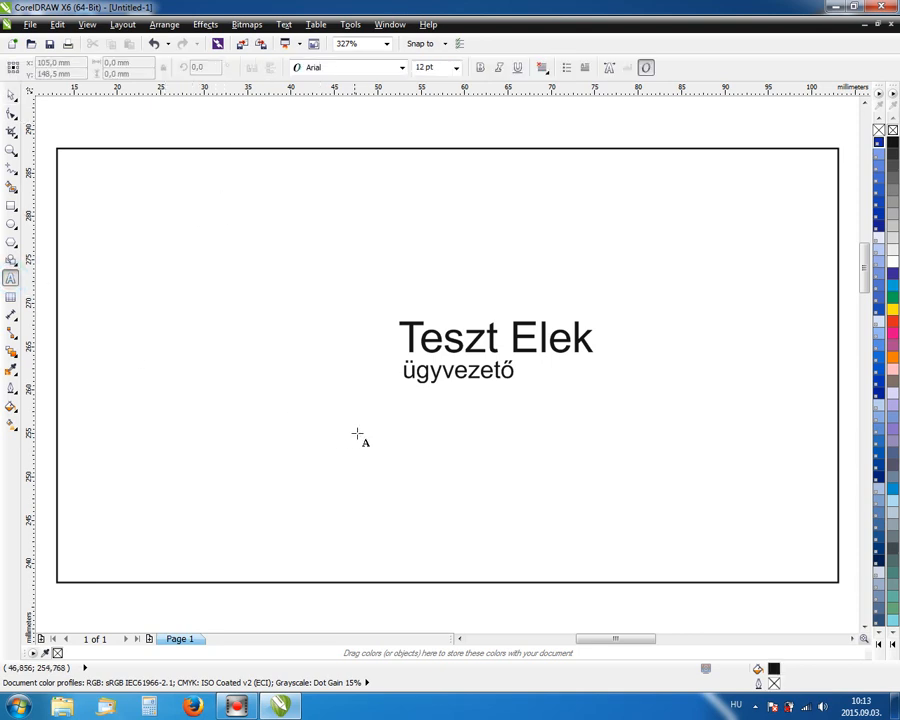
left_click(198, 451)
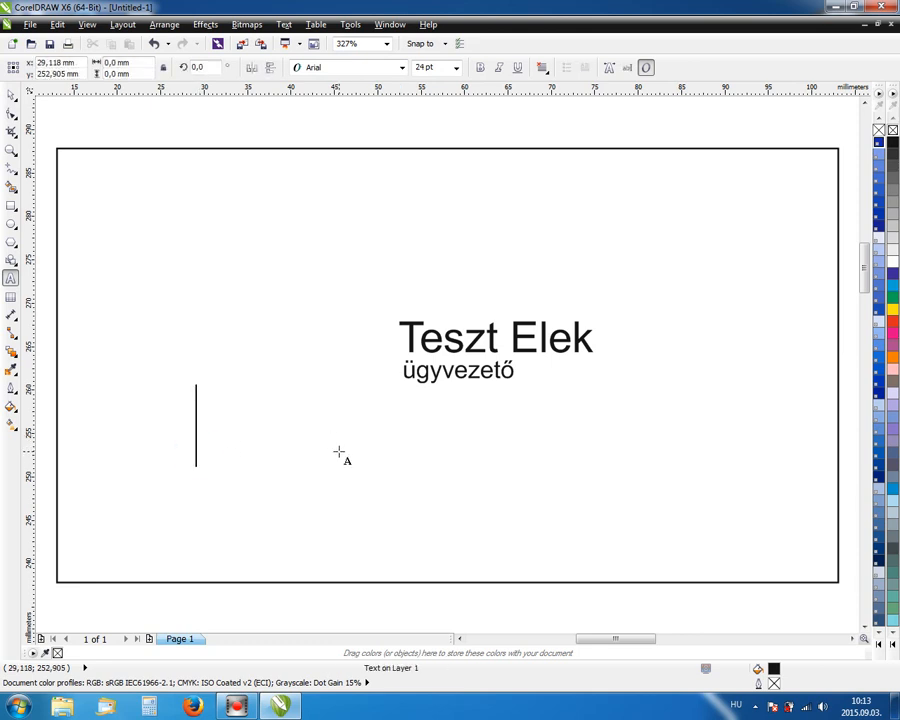
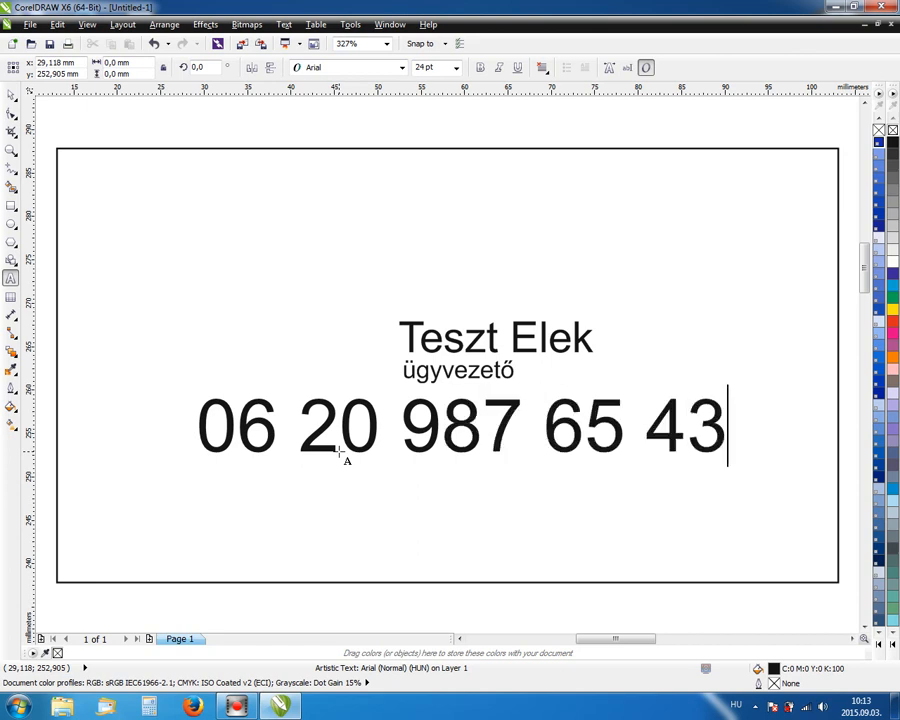
key("Return")
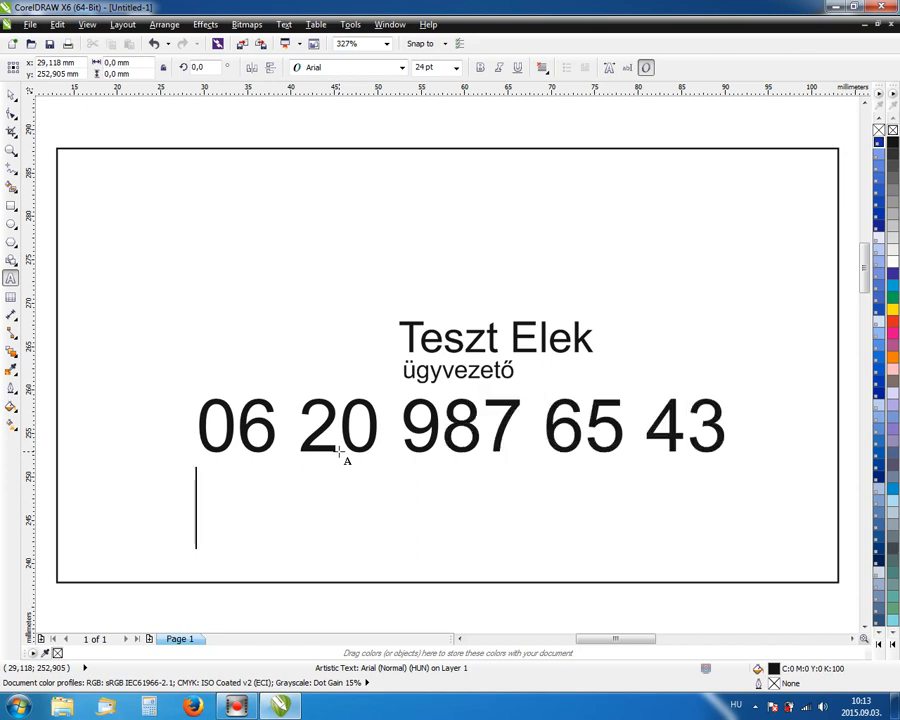
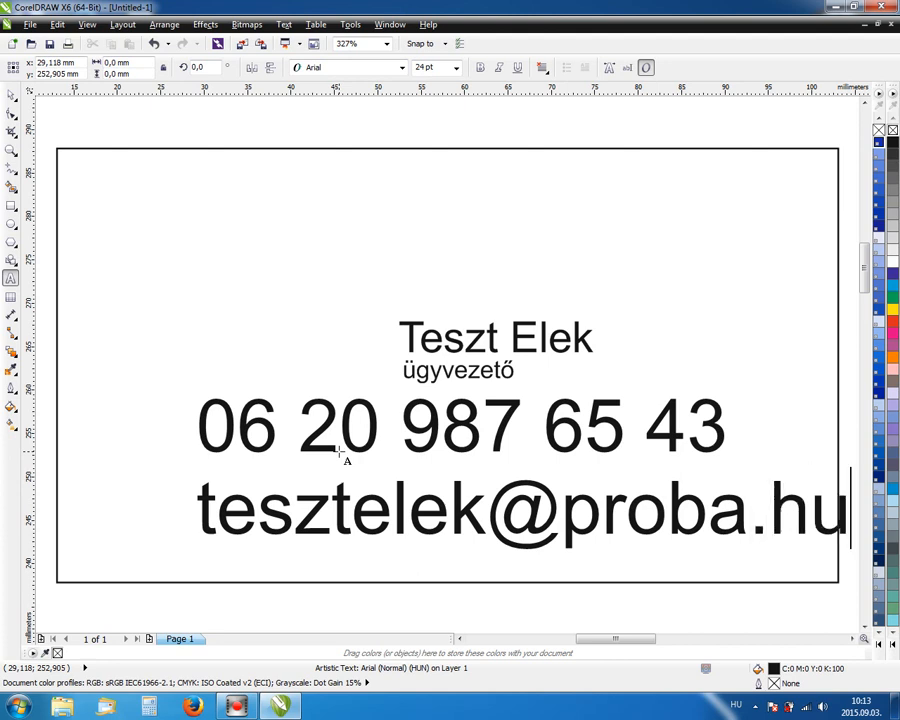
key("Return")
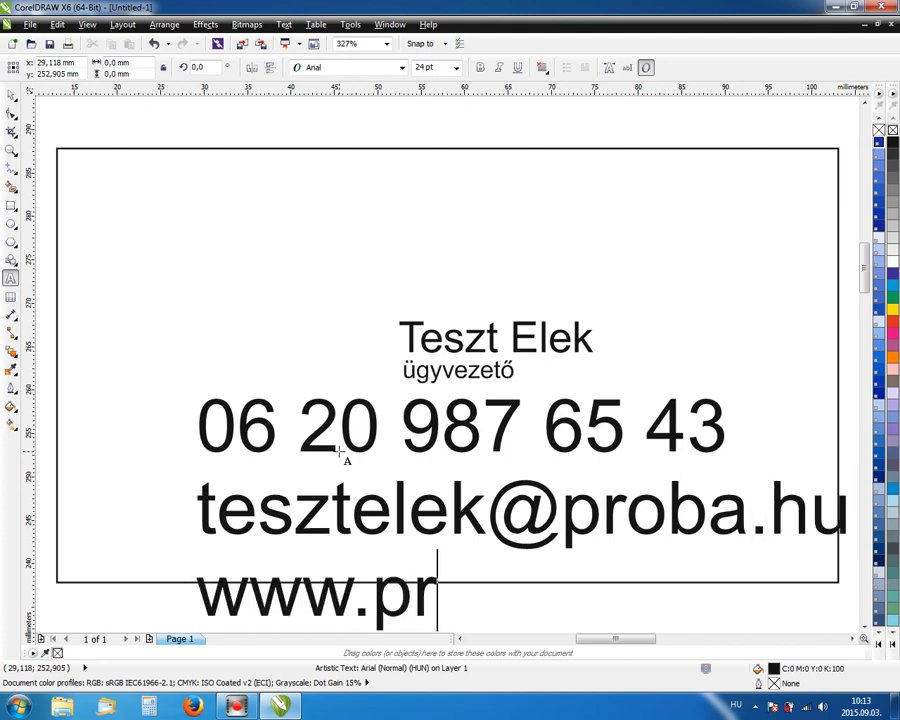
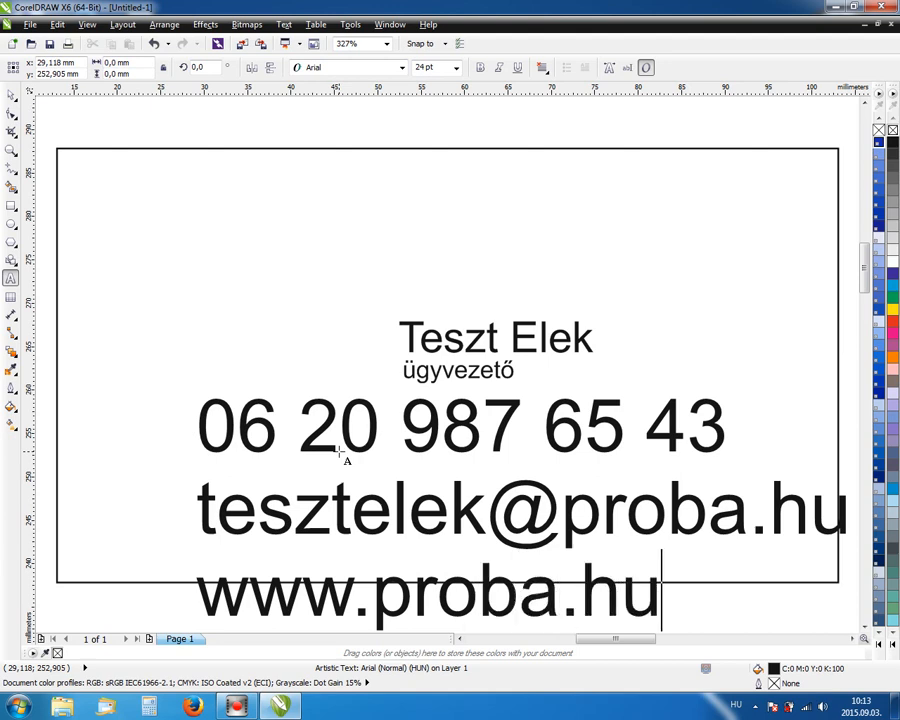
key("Escape")
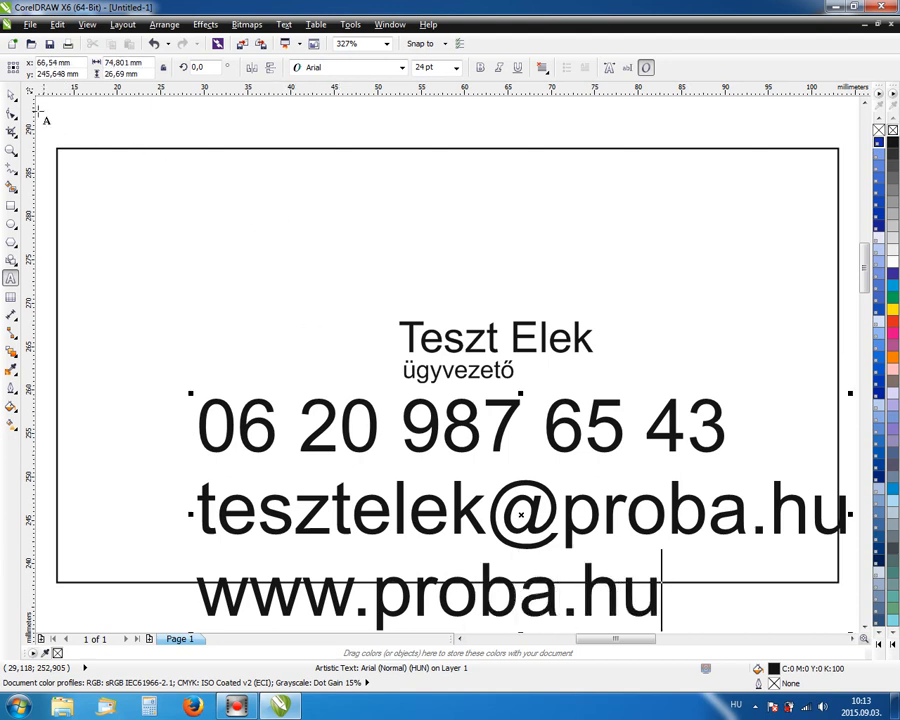
left_click(10, 94)
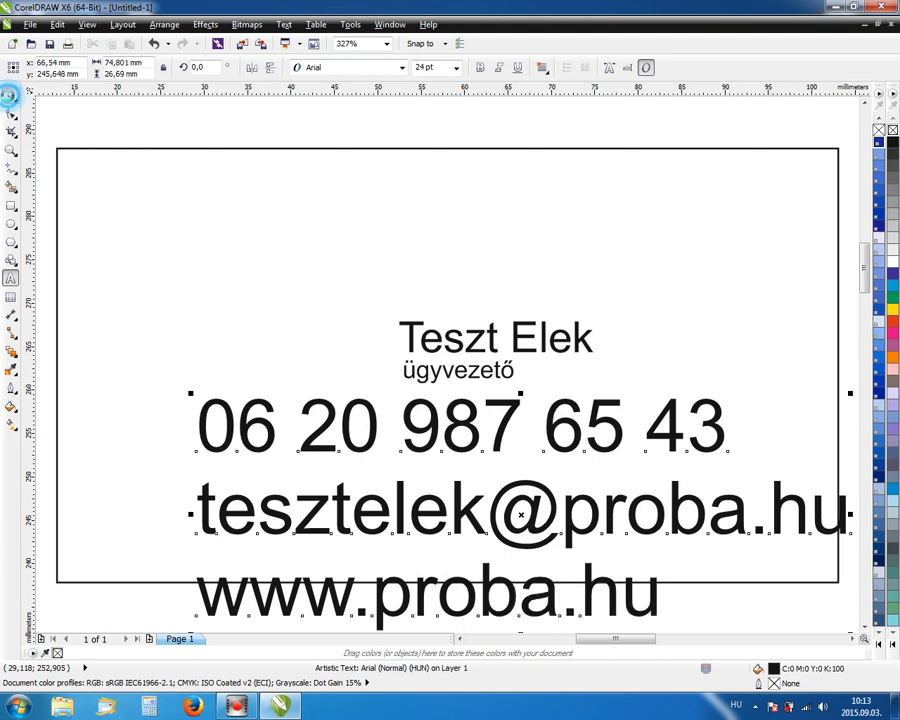
Set the contact block to 9 pt and move it beneath the ügyvezető title.
left_click(426, 67)
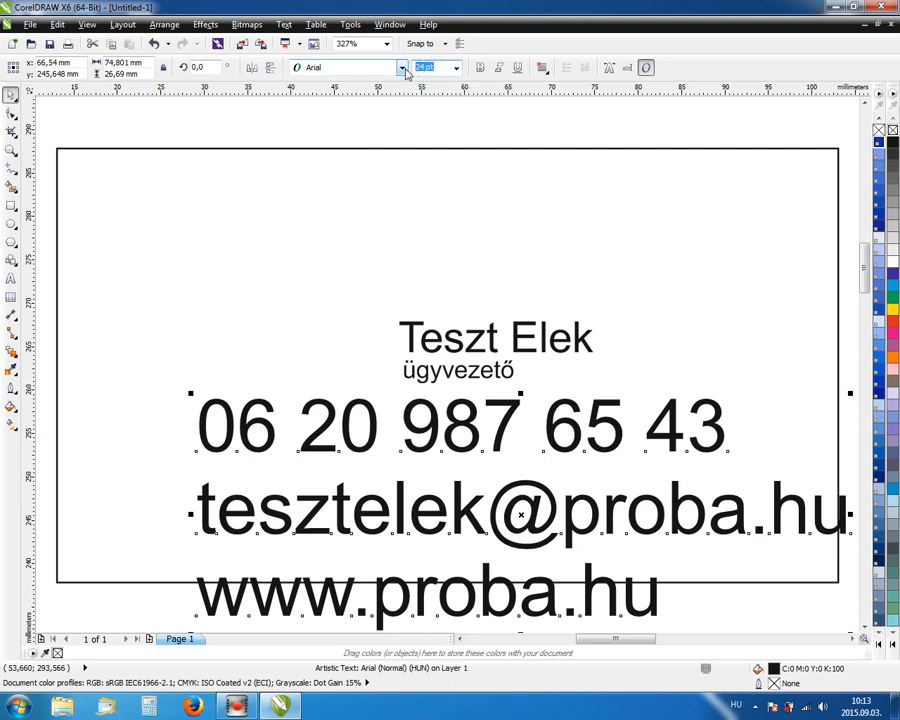
type("9")
key("Return")
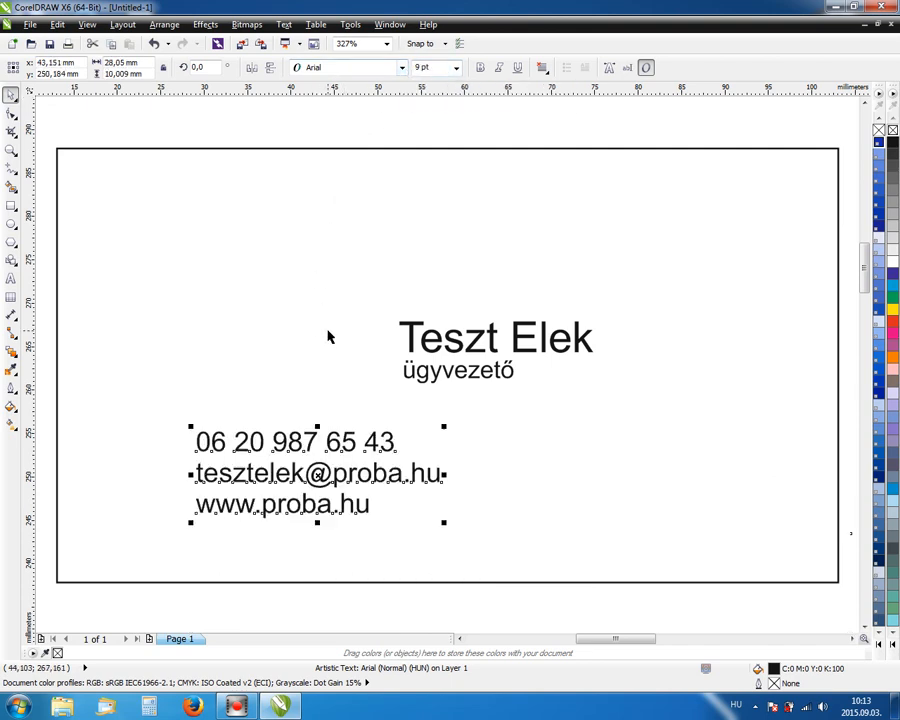
left_click(414, 370)
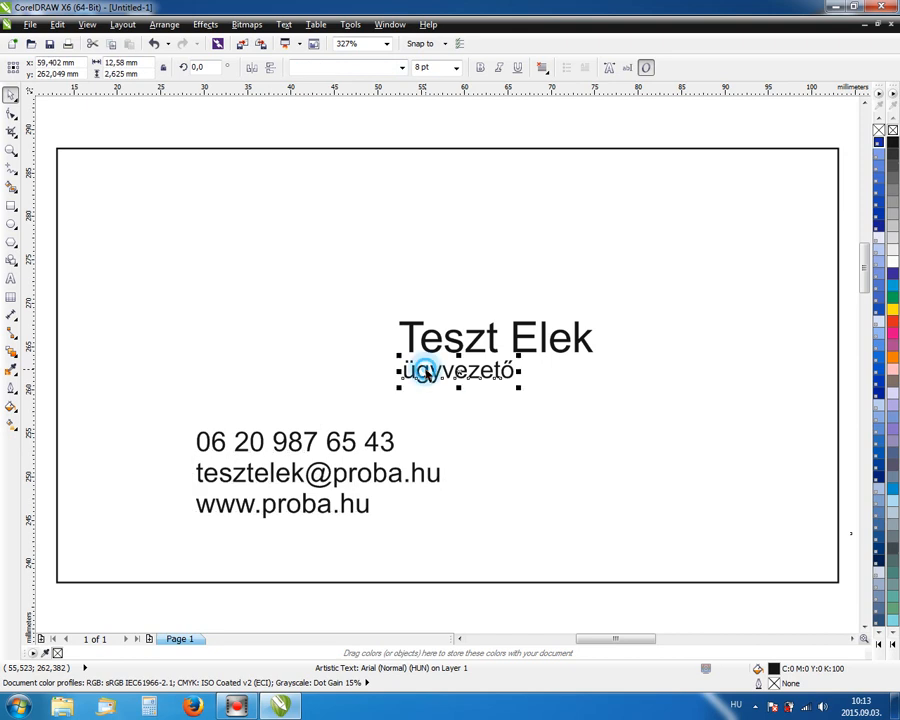
left_click(309, 453)
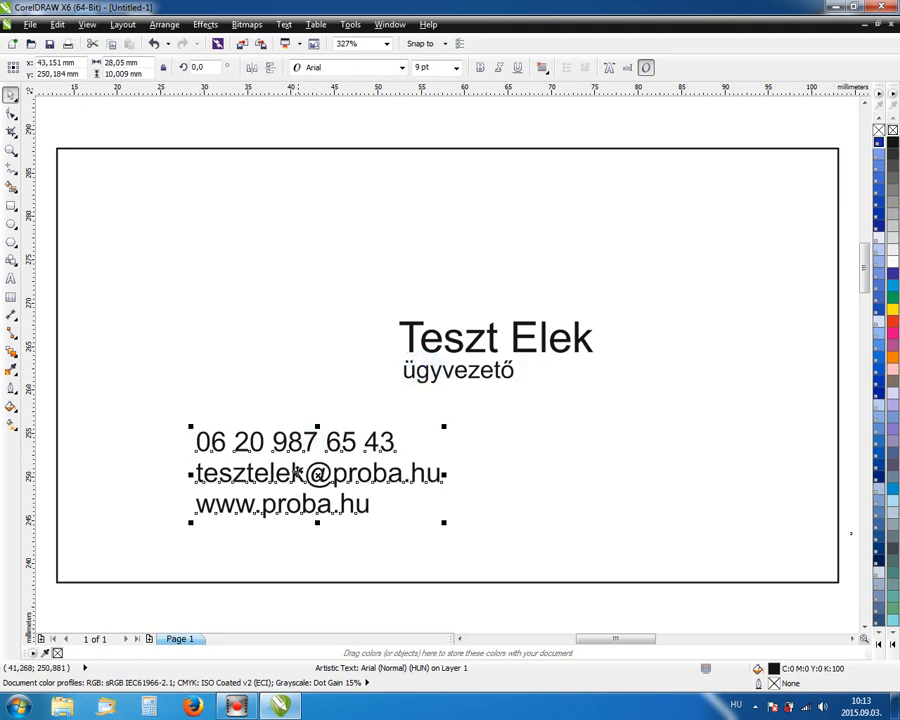
left_click_drag(294, 474, 499, 472)
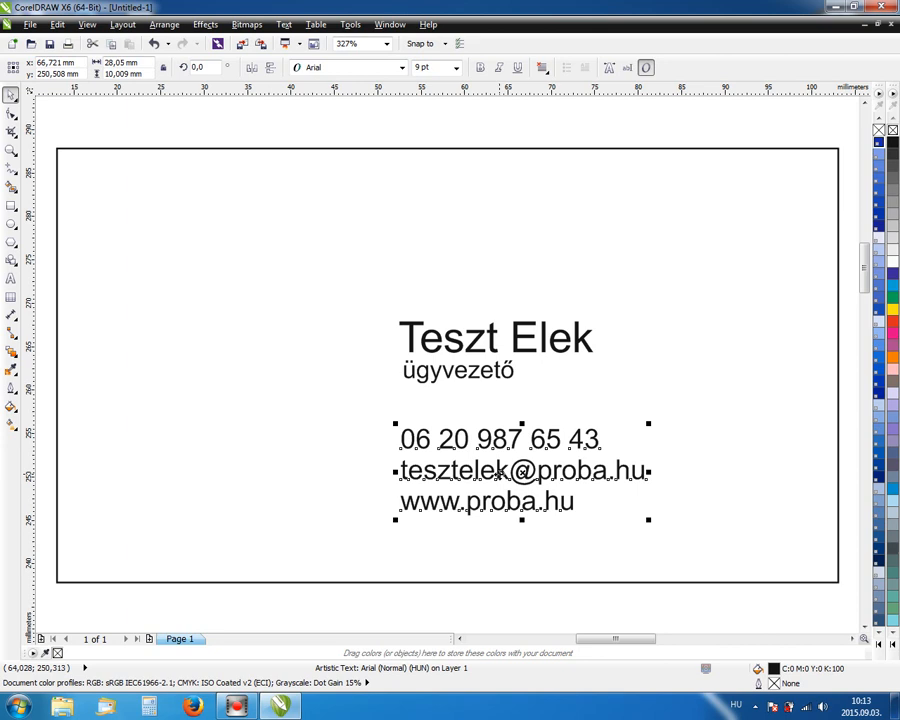
left_click(398, 127)
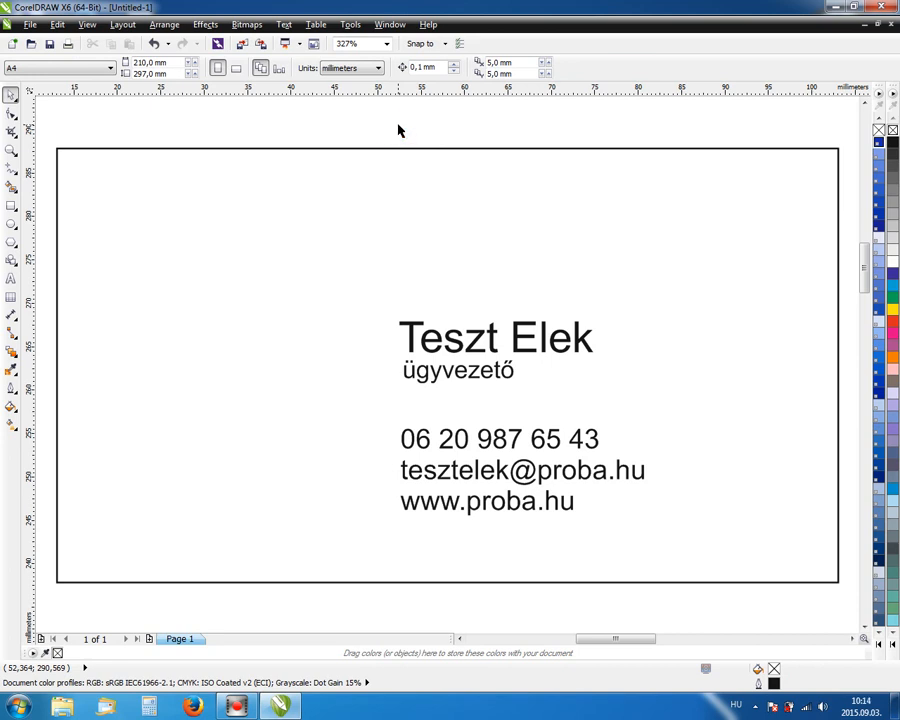
Select the contact text, try bold, italic and underline, then remove them all.
left_click(465, 437)
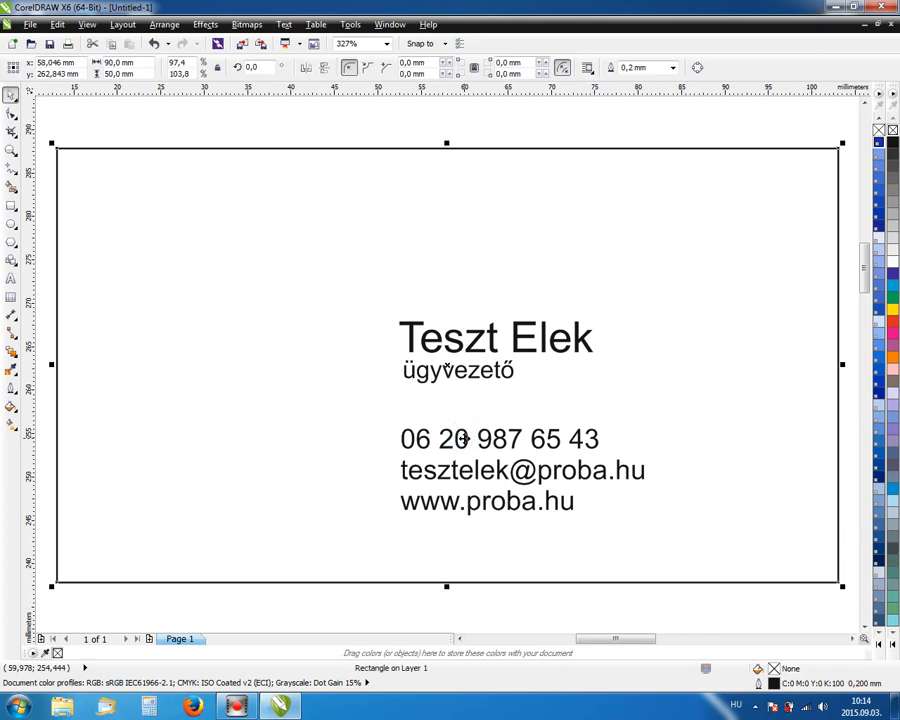
left_click(465, 437)
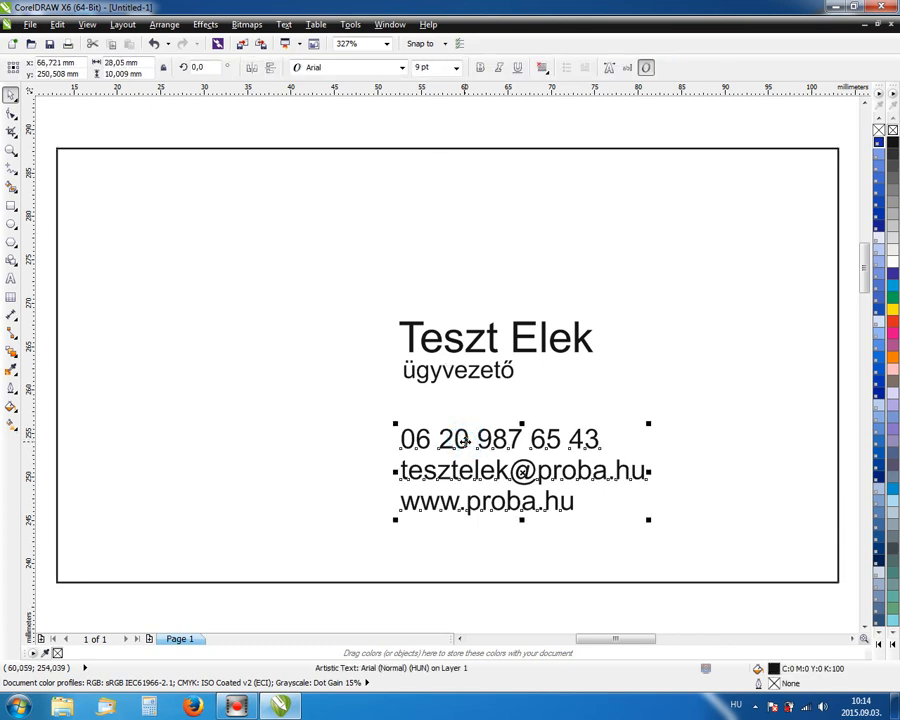
left_click(542, 68)
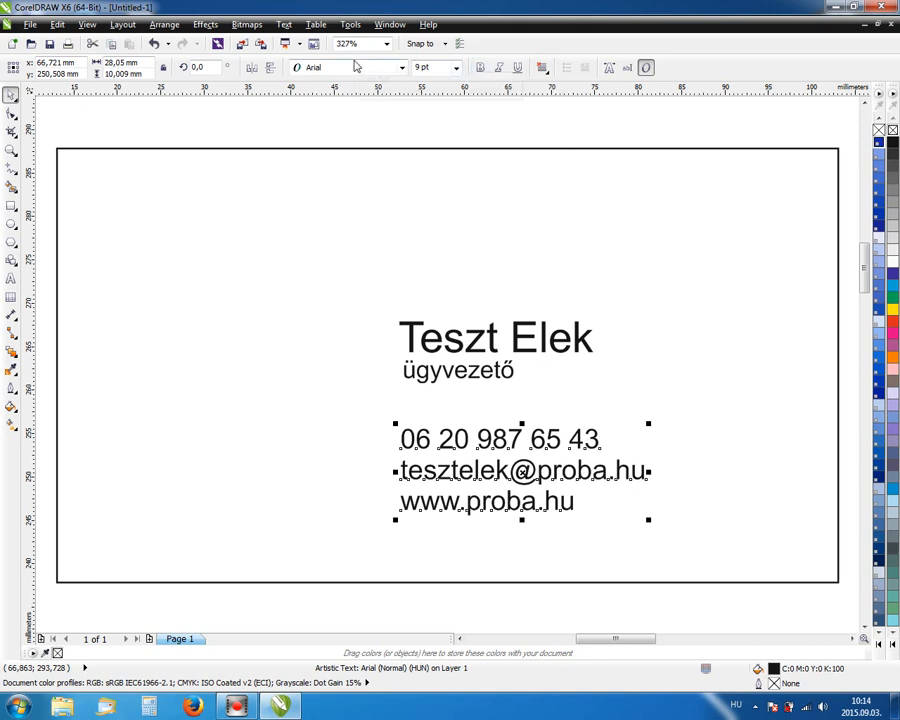
left_click(542, 68)
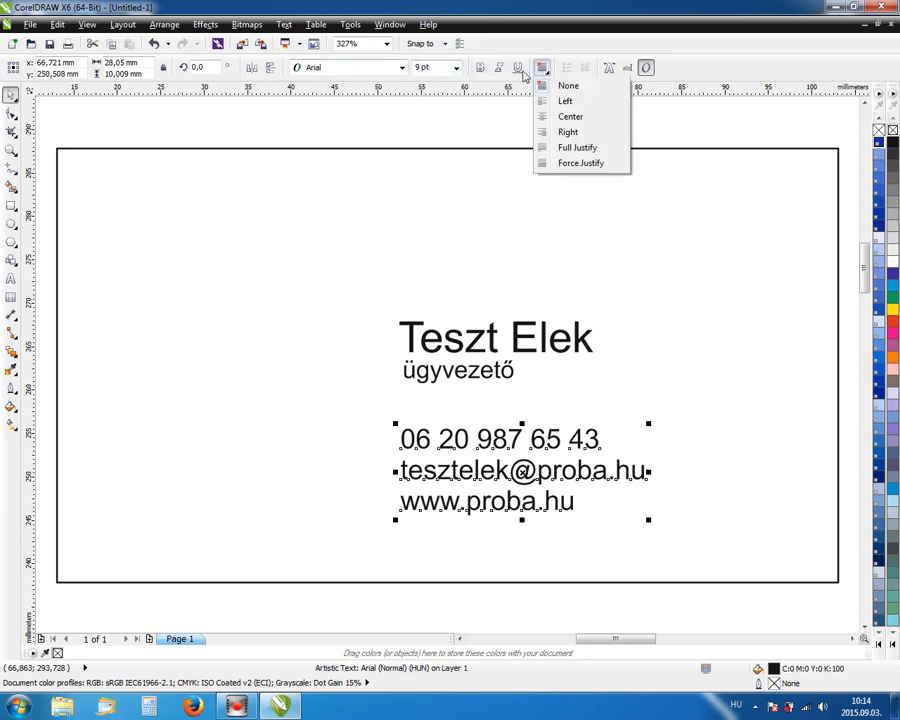
left_click(499, 68)
left_click(480, 68)
left_click(517, 68)
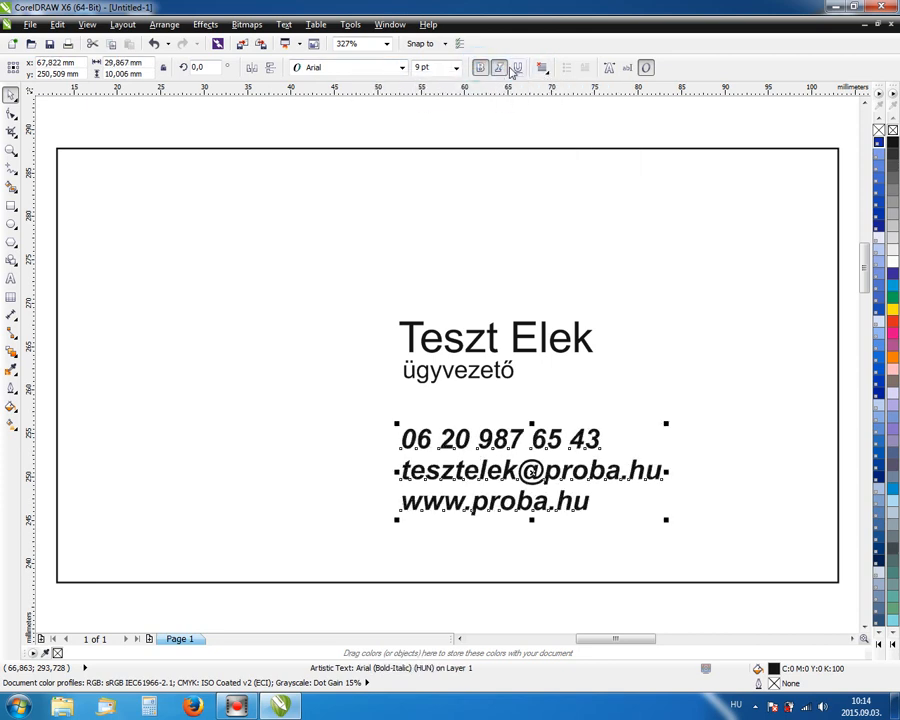
left_click(499, 68)
left_click(517, 68)
left_click(479, 68)
Try centre and right alignment, settle on left alignment, and shift the block right and up.
left_click(542, 68)
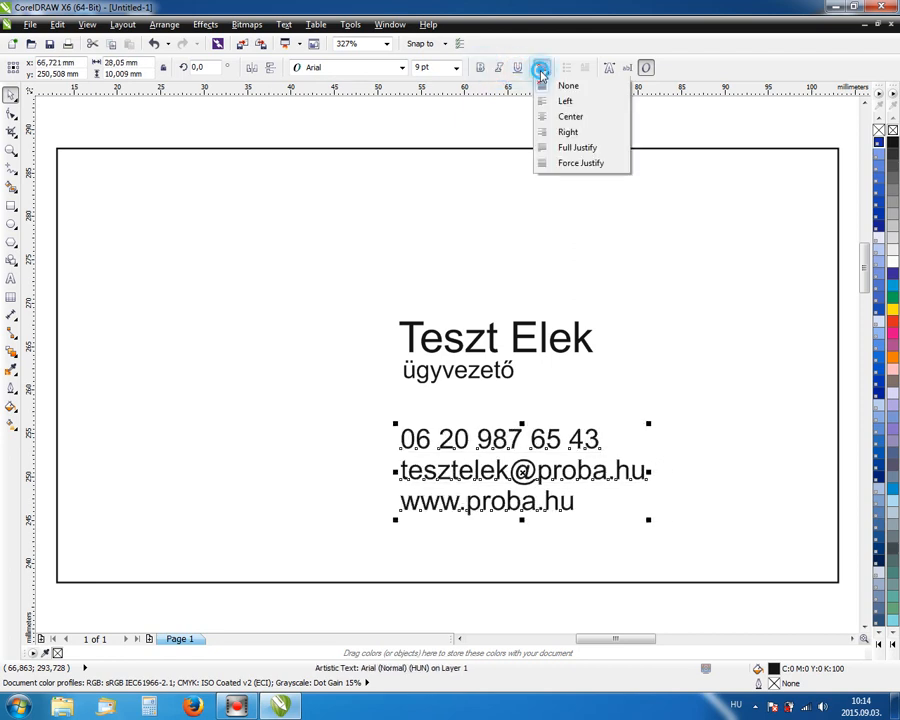
left_click(560, 117)
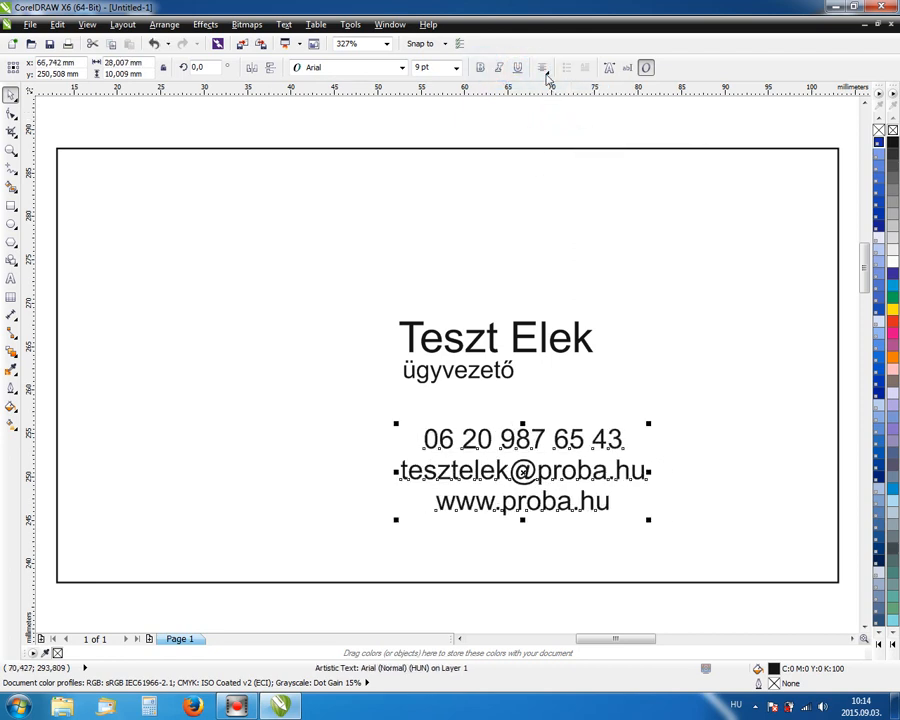
left_click(544, 69)
left_click(548, 131)
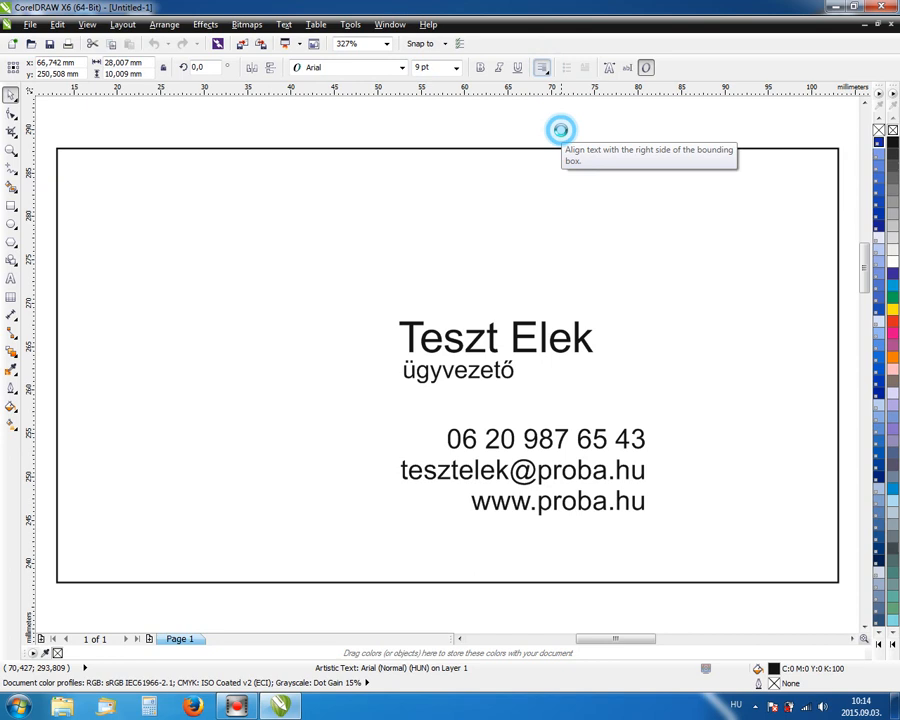
left_click(542, 68)
left_click(540, 101)
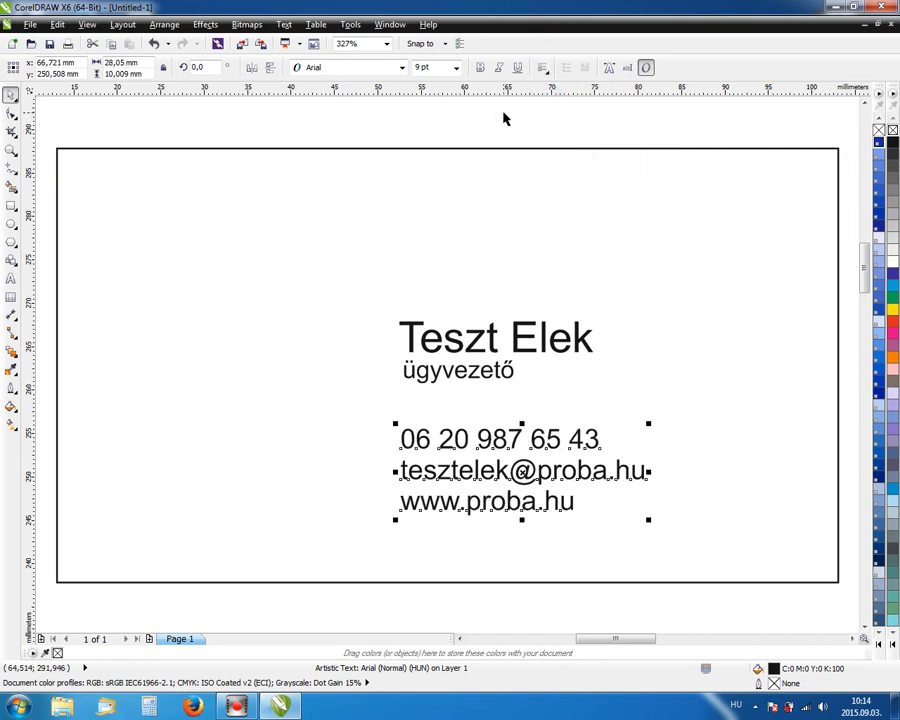
left_click(503, 113)
left_click_drag(446, 436, 487, 438)
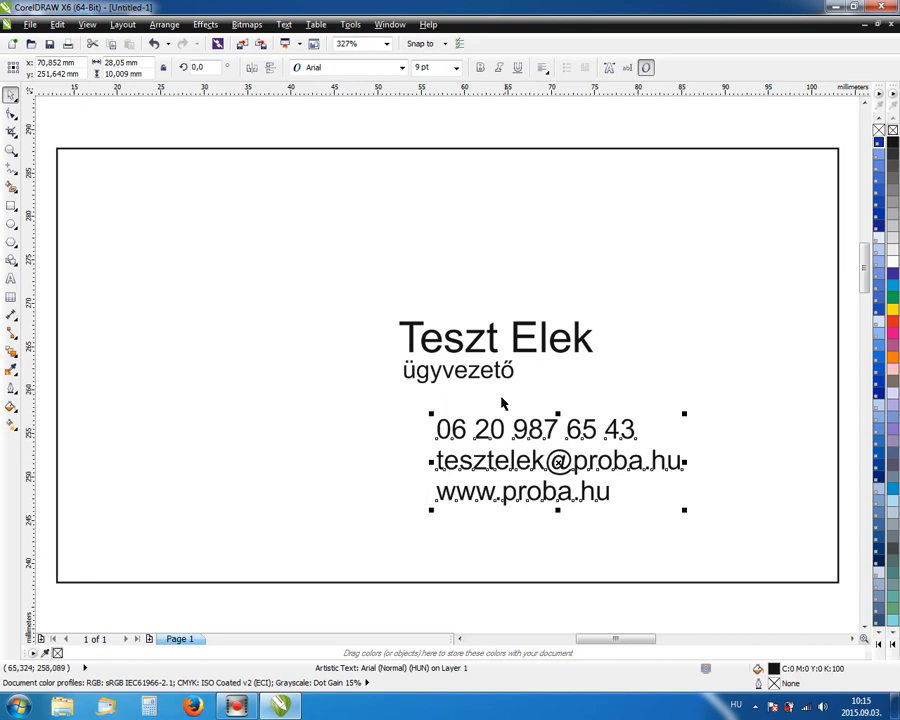
Select the contact block with the name and press L to align their left edges.
left_click(412, 328, "shift")
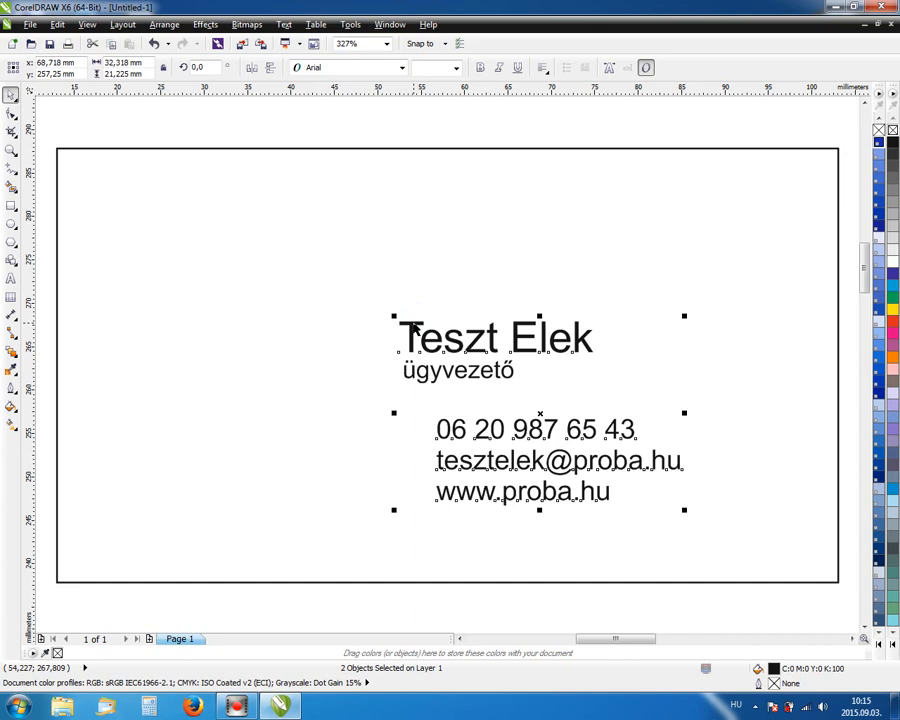
key("l")
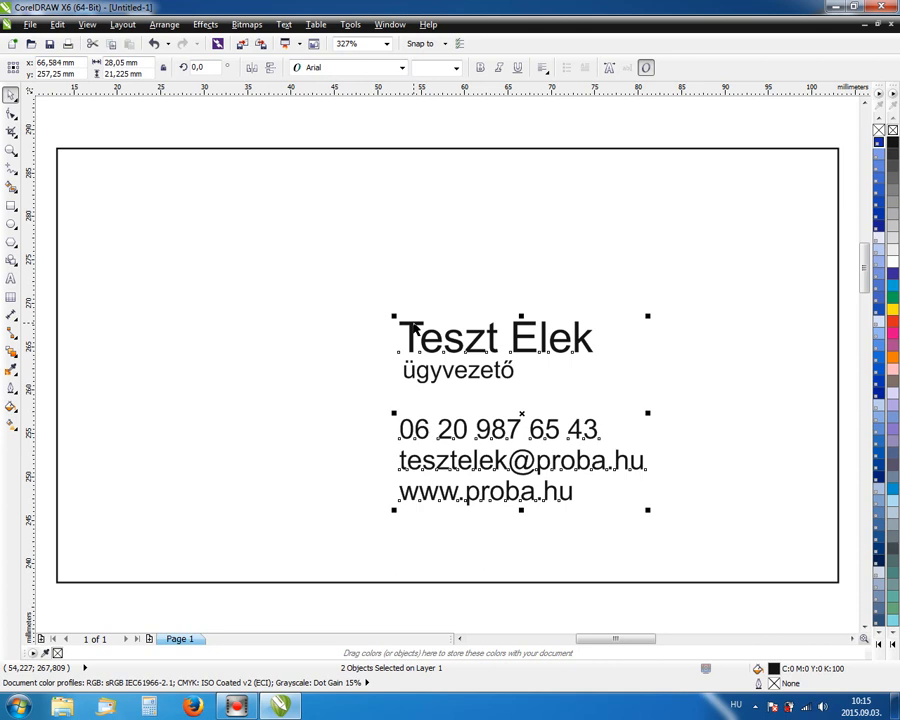
left_click(475, 128)
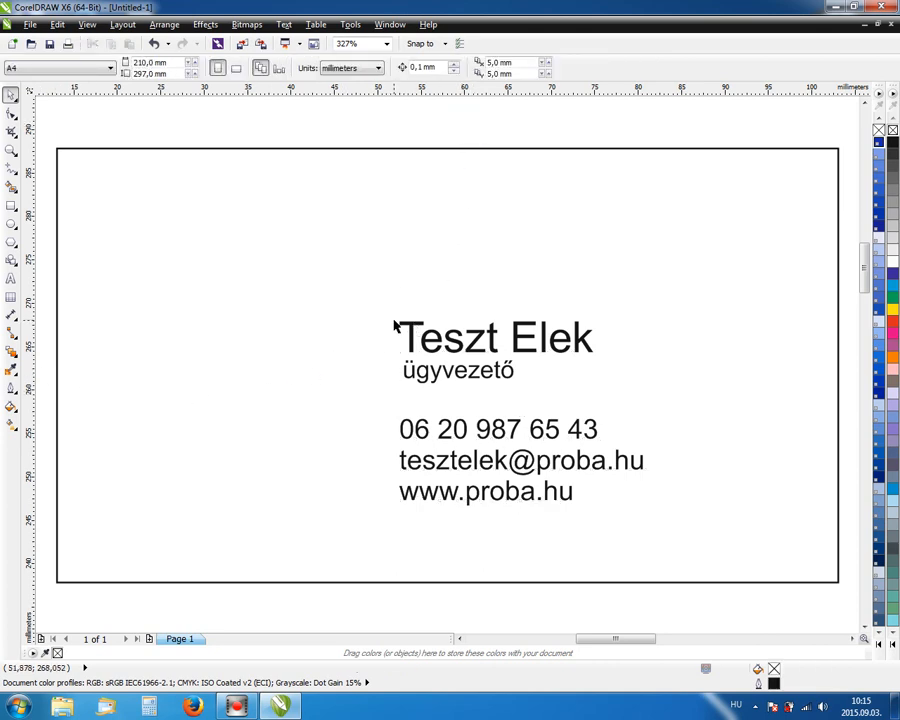
left_click(427, 429)
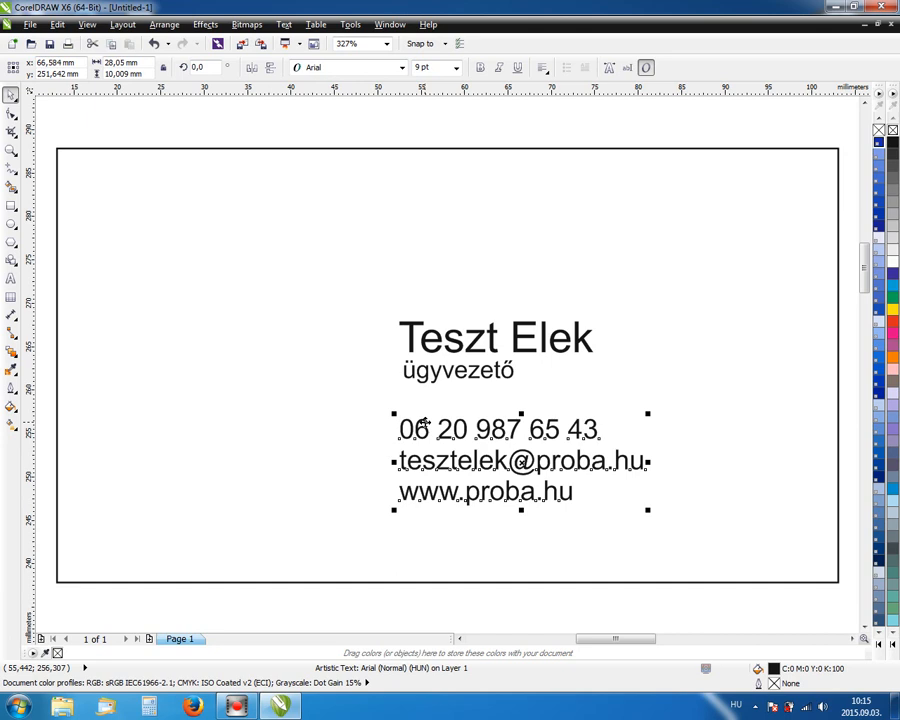
left_click(343, 115)
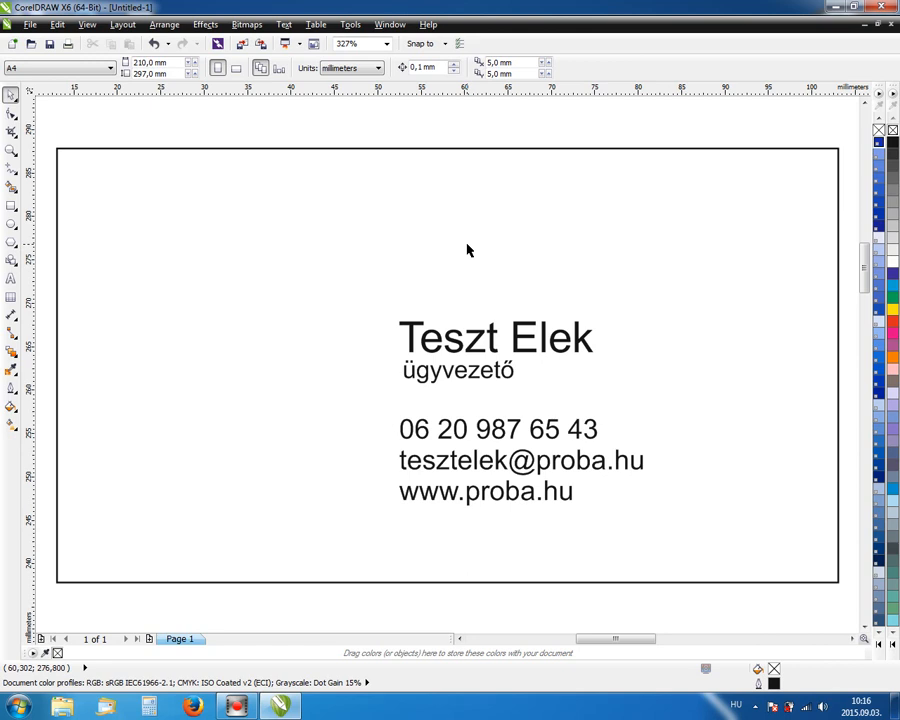
Nudge the contact text block 0.3 mm, then 0.1 mm right to align under ügyvezető.
left_click(478, 428)
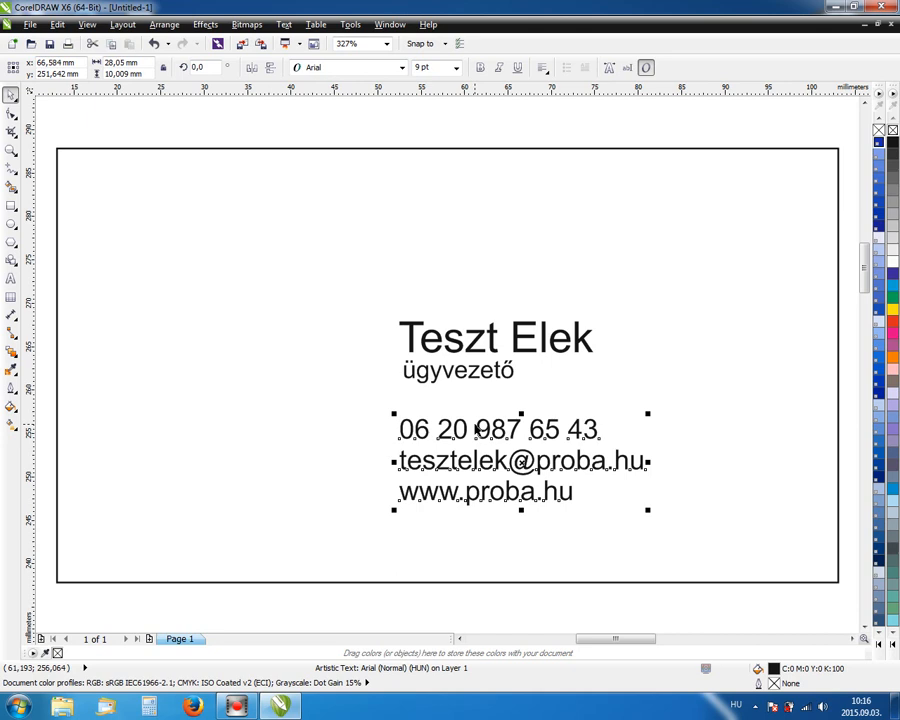
key("Right")
key("Right")
key("Right")
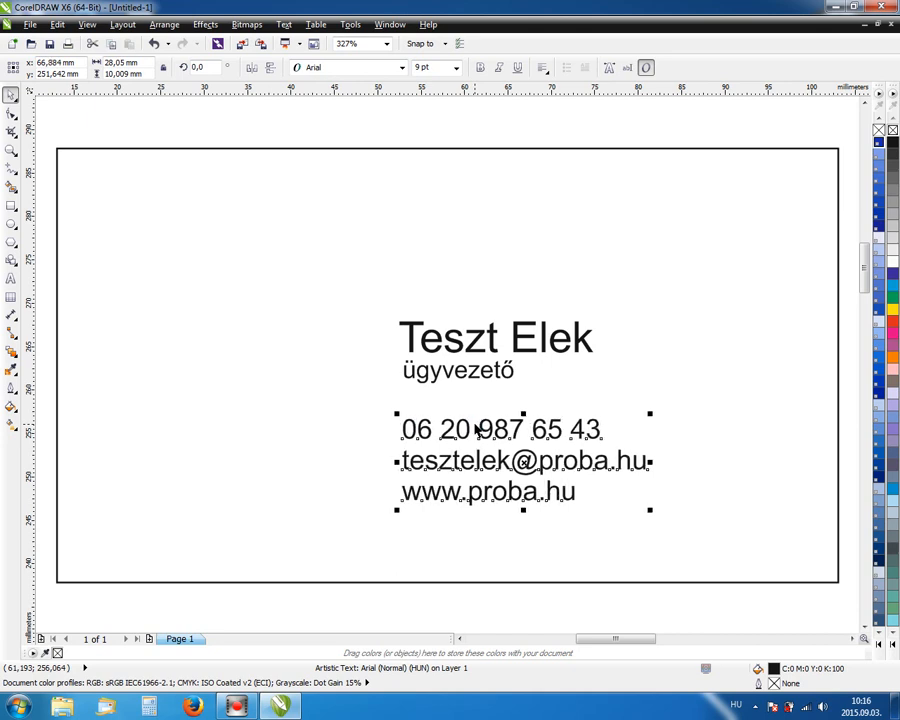
key("Right")
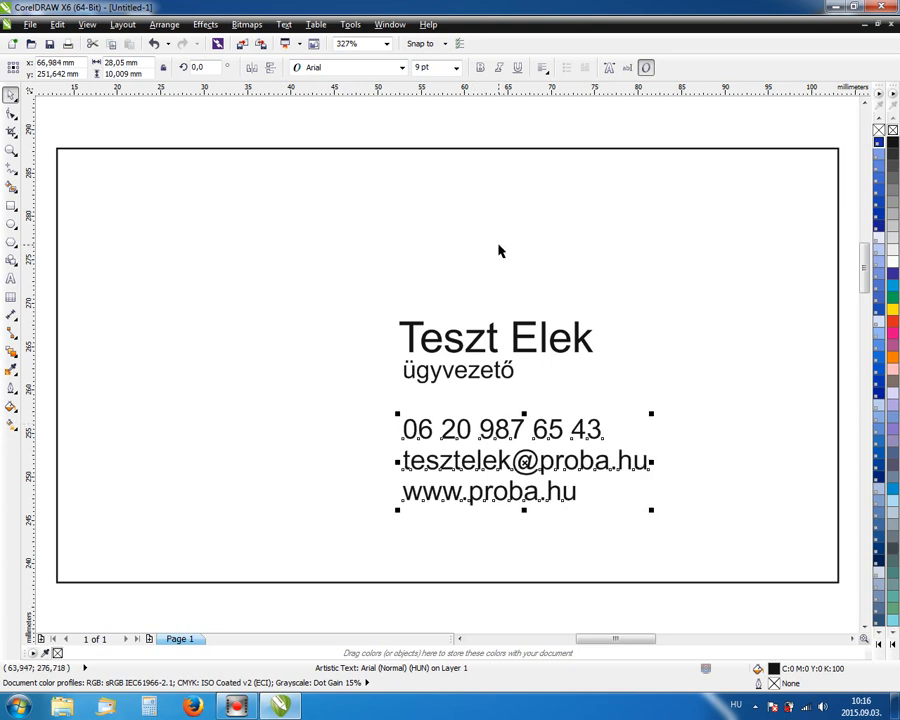
left_click(438, 124)
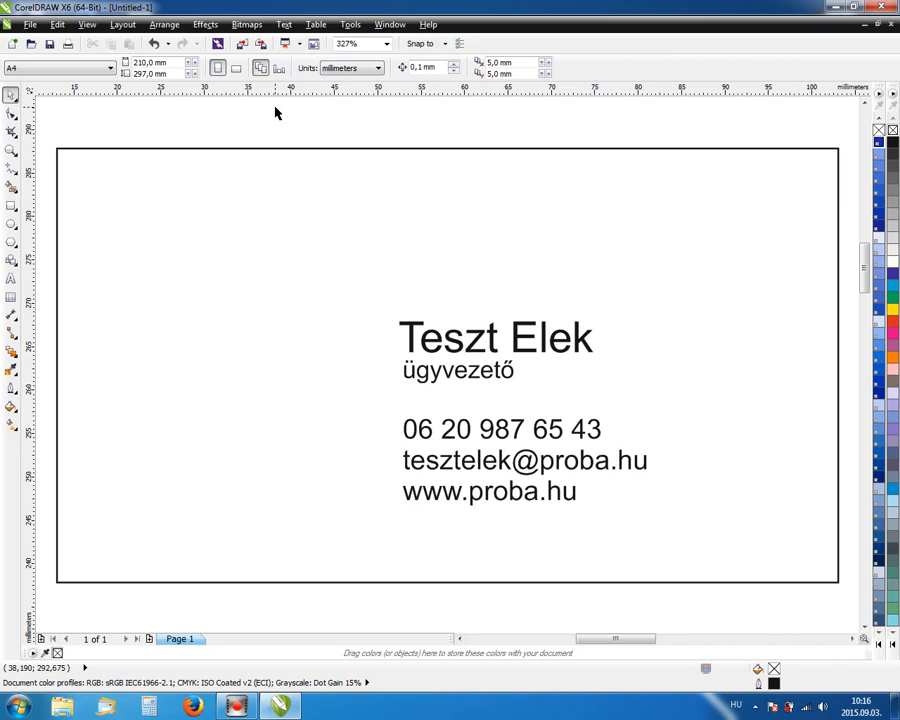
Import the Untitled-1.png logo file from the desktop.
left_click(30, 25)
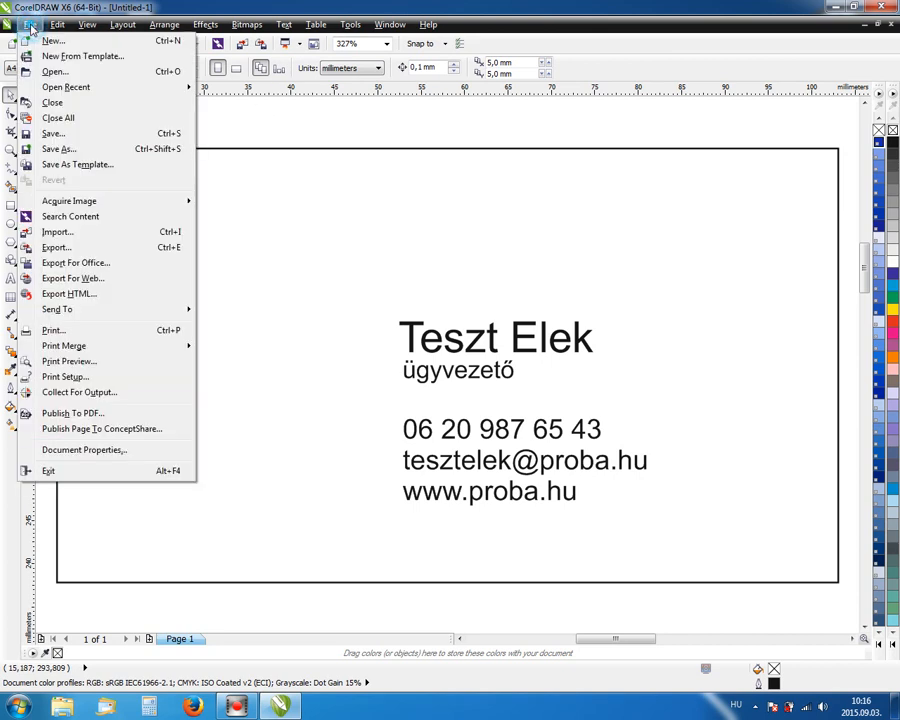
left_click(56, 232)
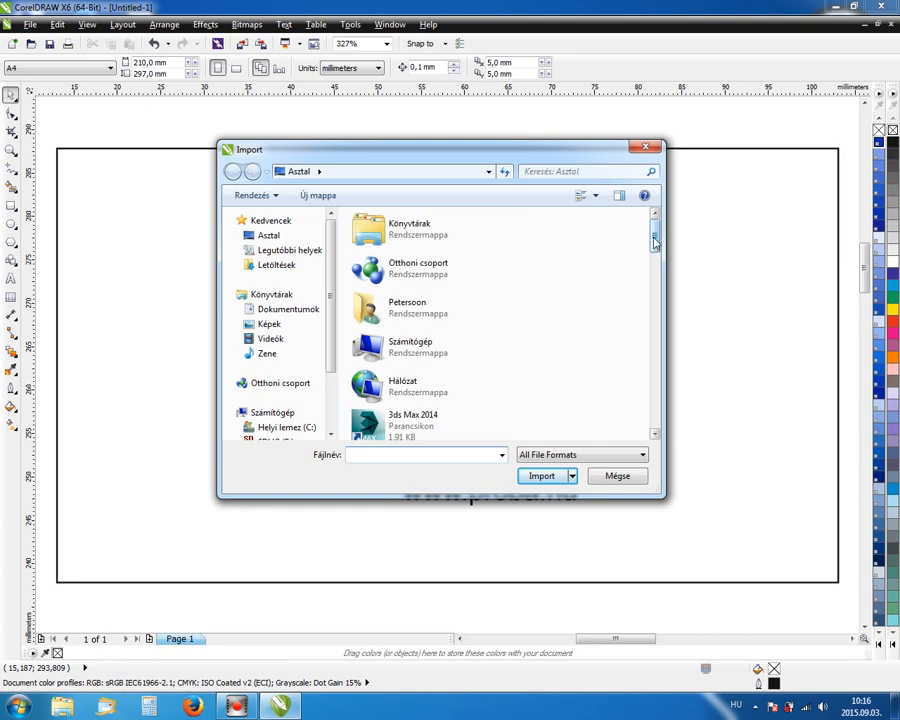
left_click_drag(654, 241, 648, 420)
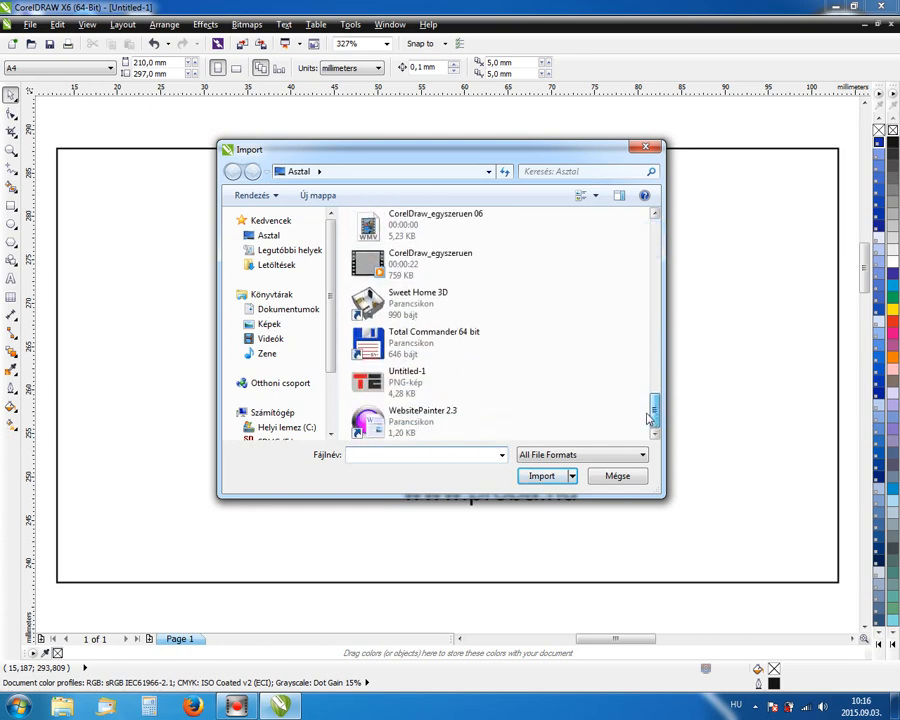
left_click(462, 385)
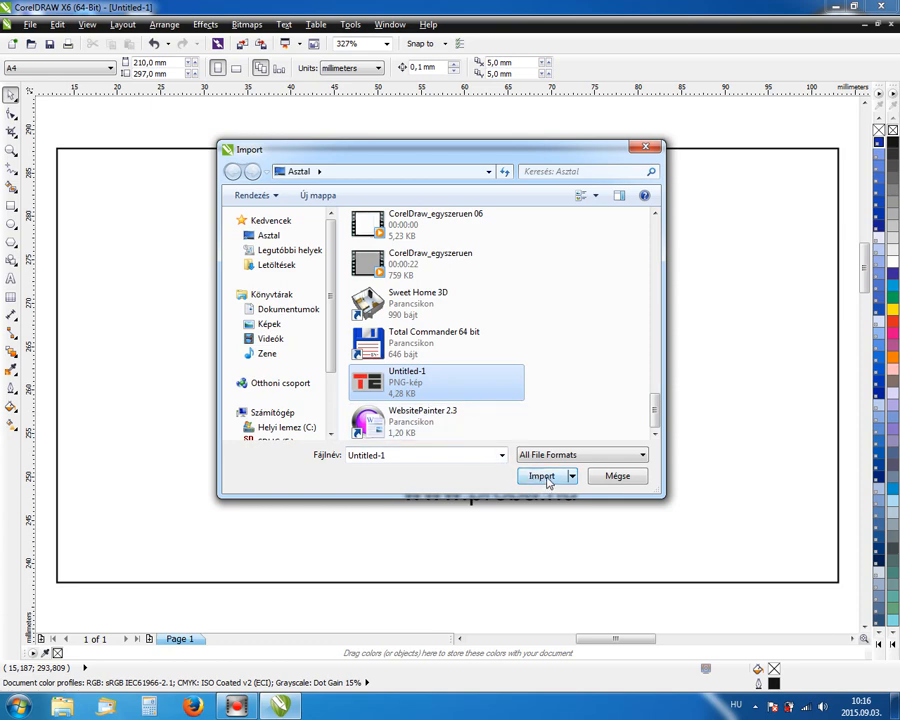
left_click(543, 477)
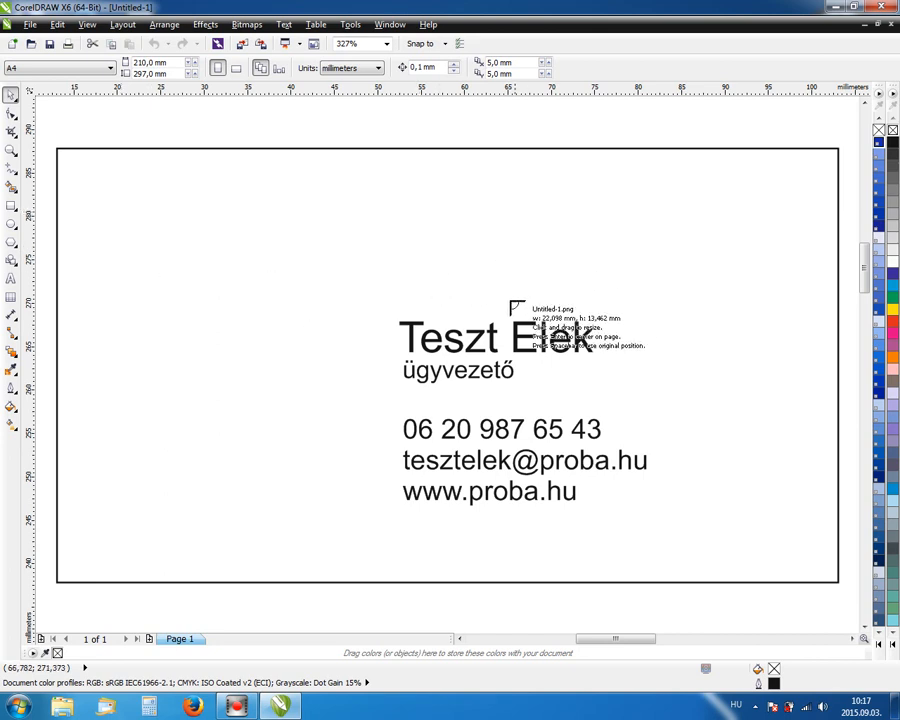
Place the imported TE logo at the card's top-left, then select the border rectangle.
left_click(109, 203)
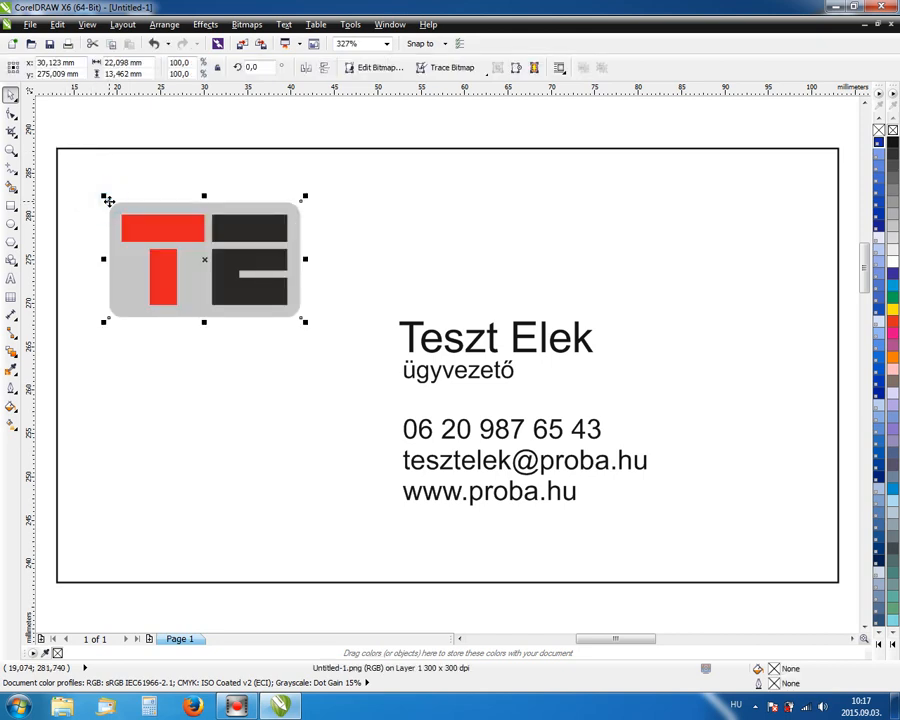
left_click(226, 125)
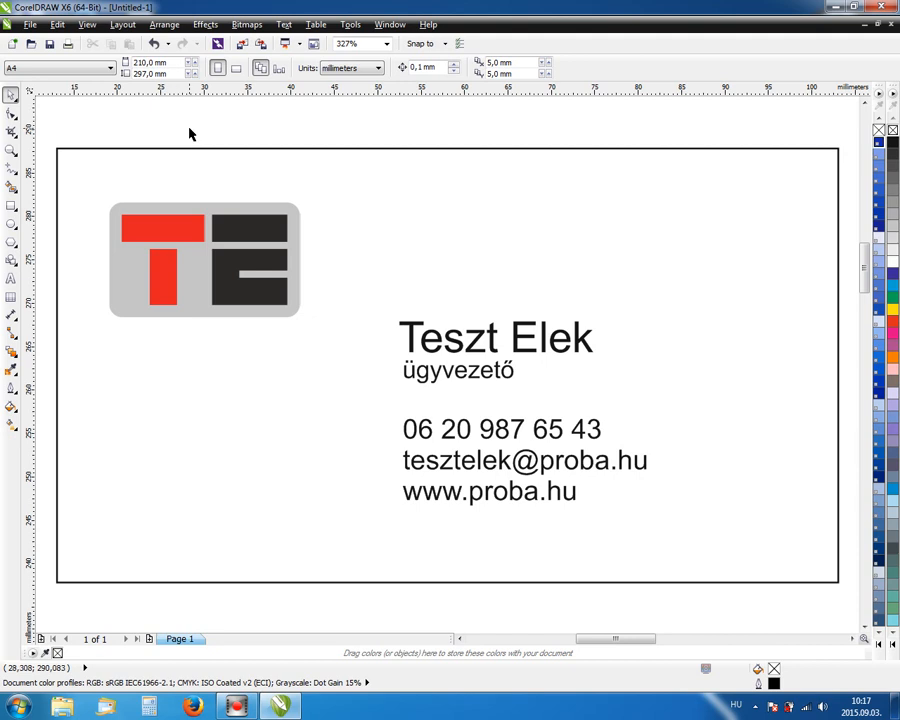
left_click(197, 156)
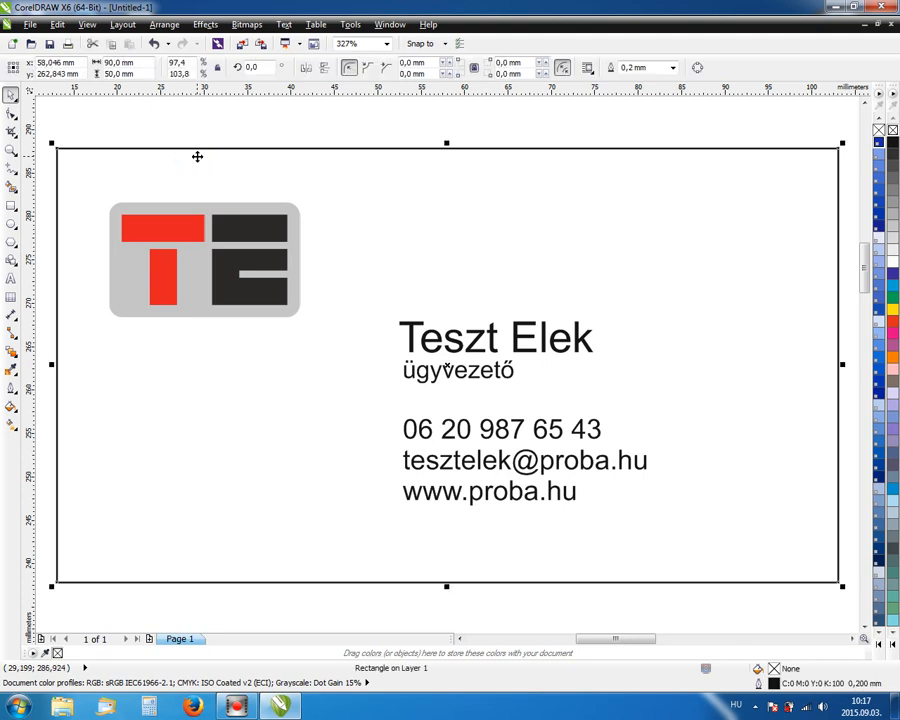
Change the card border's outline width from 0.2 mm to Hairline.
left_click(672, 67)
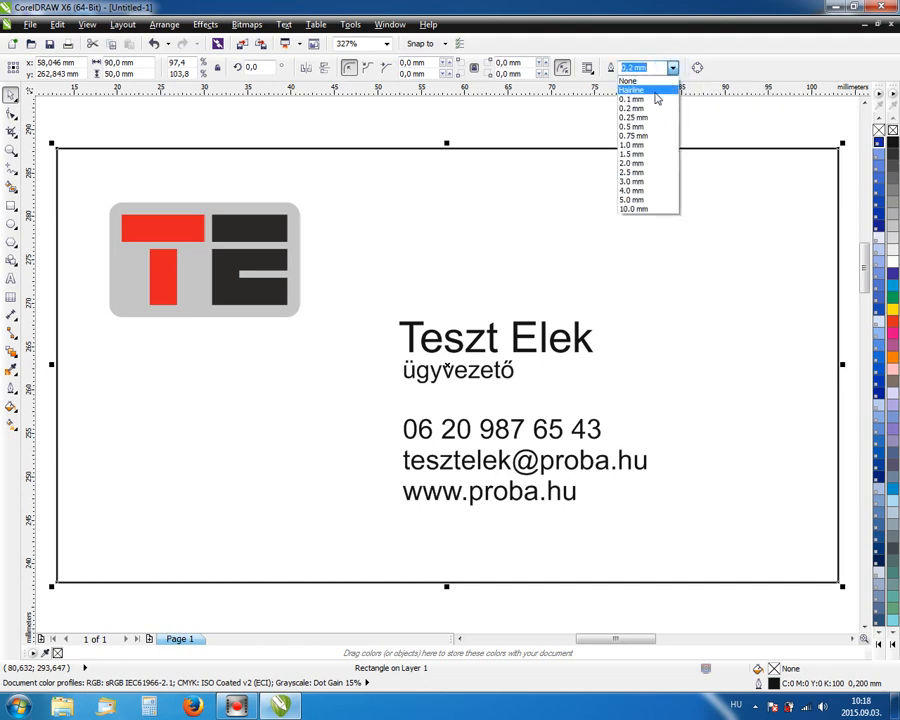
left_click(656, 93)
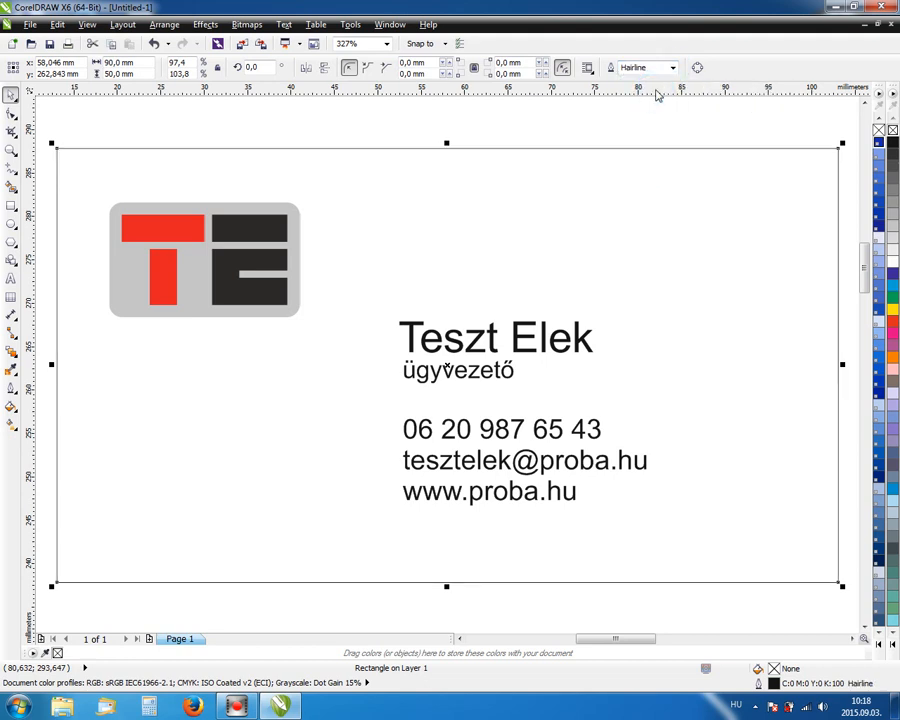
left_click(578, 122)
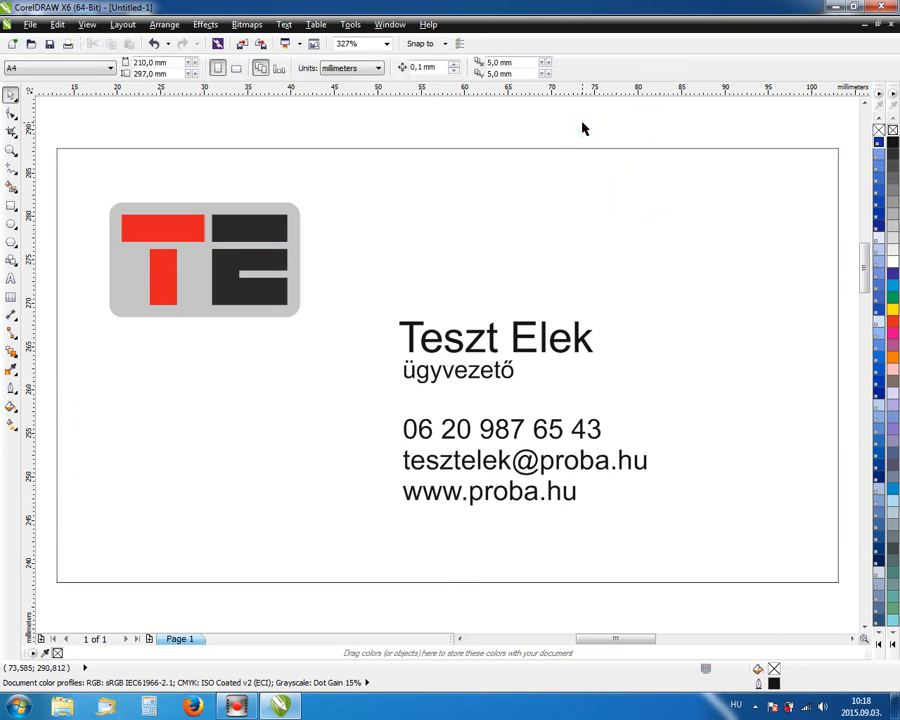
left_click(564, 149)
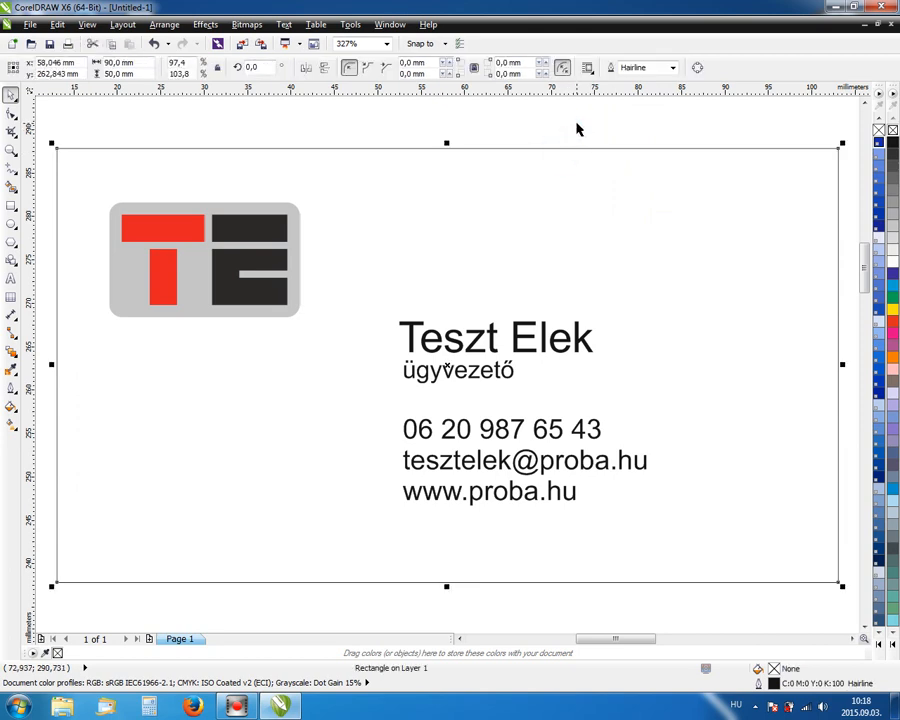
left_click(577, 128)
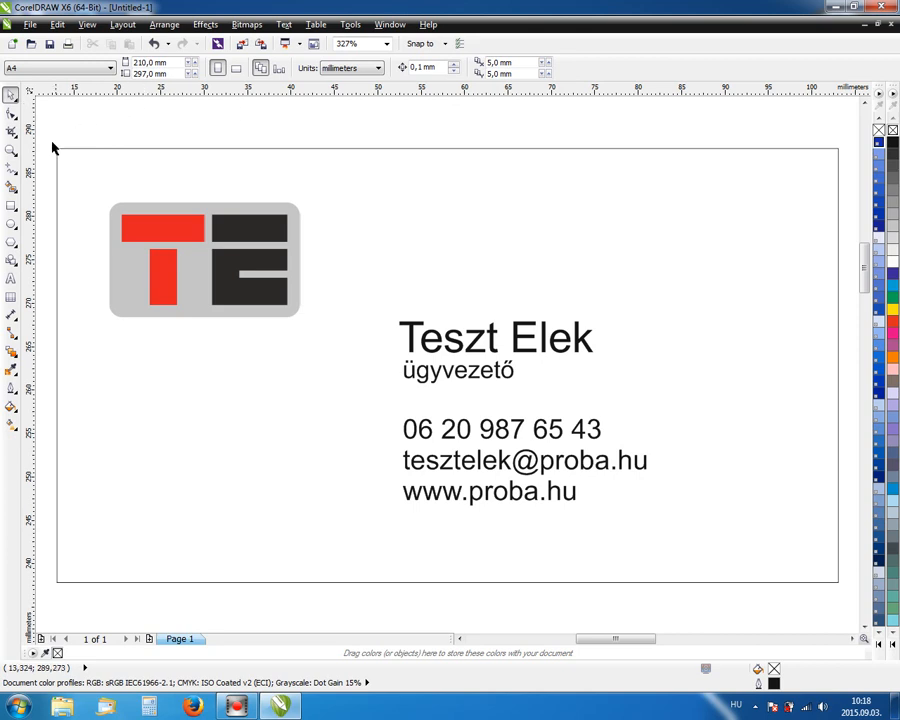
left_click(12, 150)
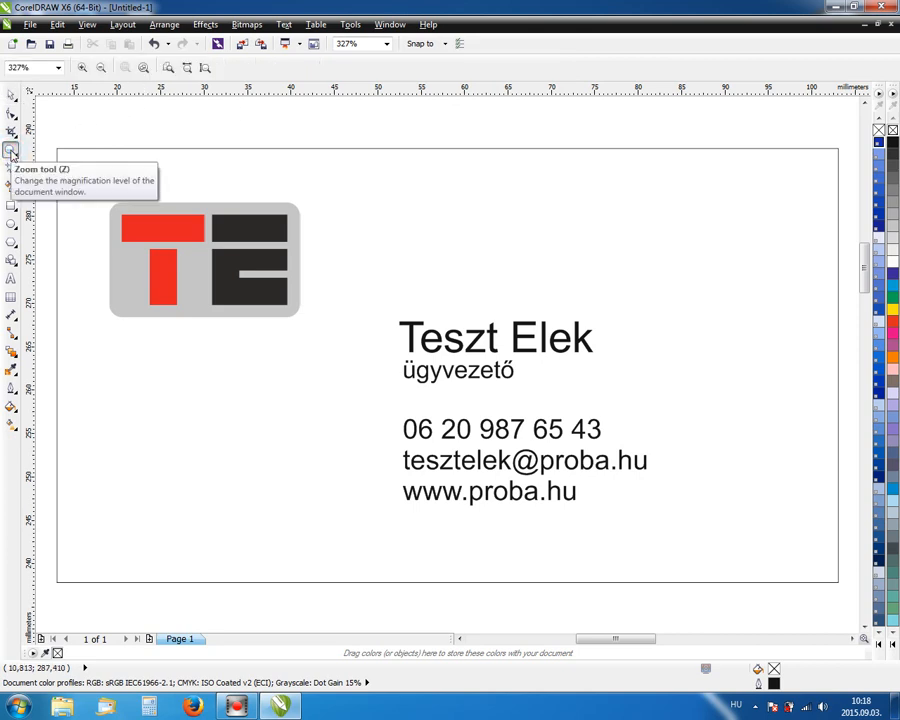
left_click(169, 71)
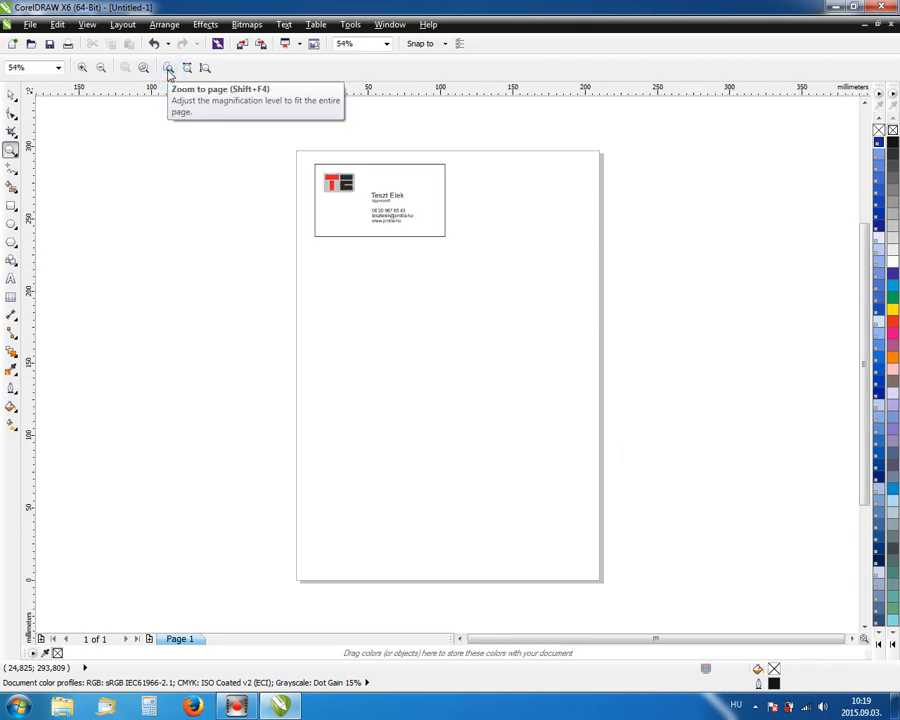
left_click(11, 94)
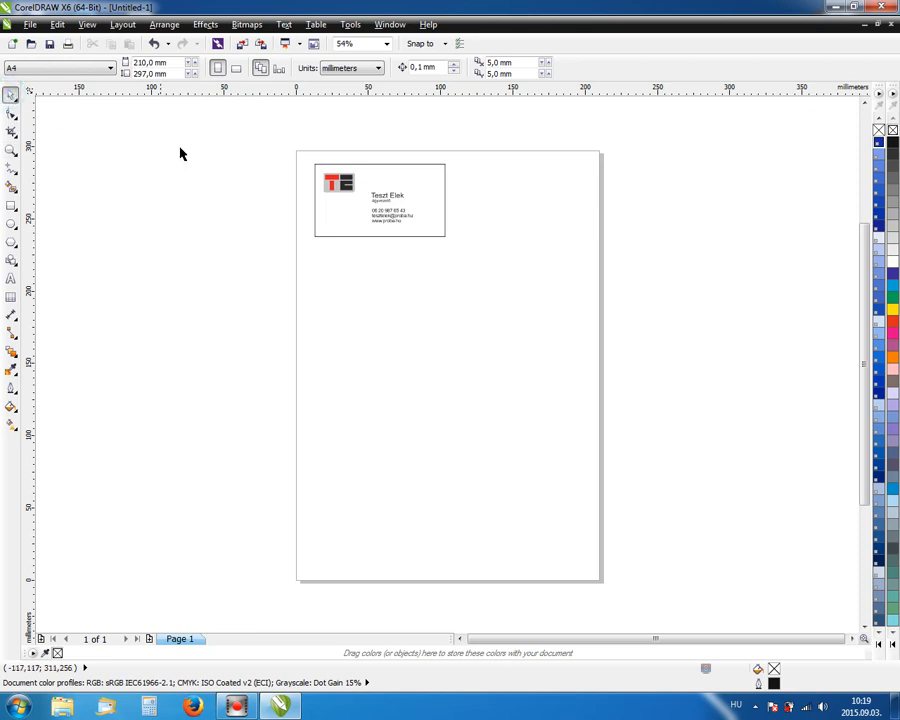
left_click(239, 165)
Open the Transformations Position settings and marquee-select the whole business card.
key("alt+F10")
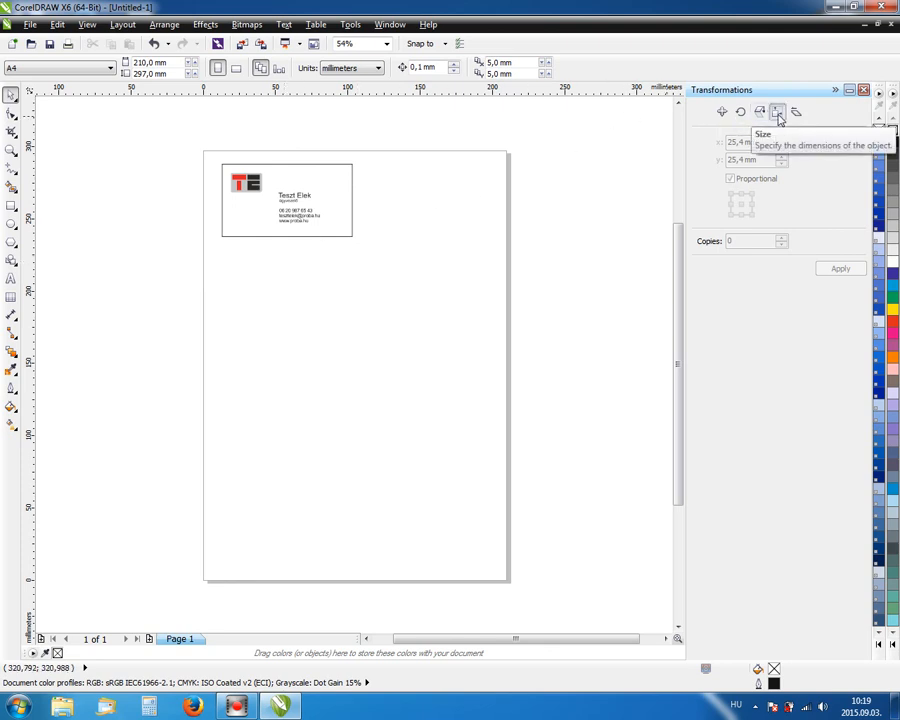
left_click(722, 112)
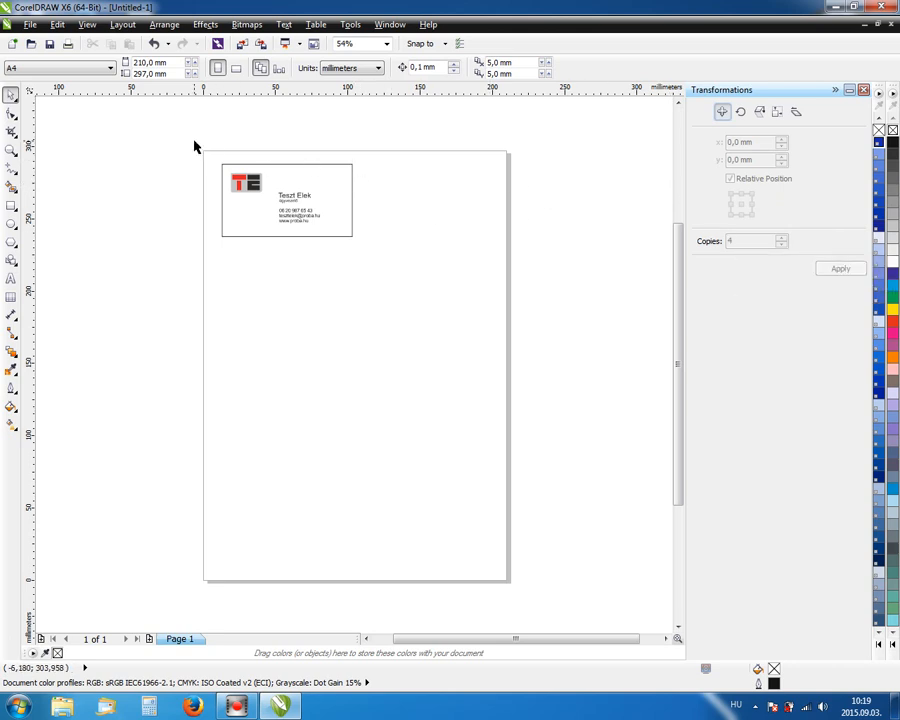
left_click_drag(186, 136, 388, 263)
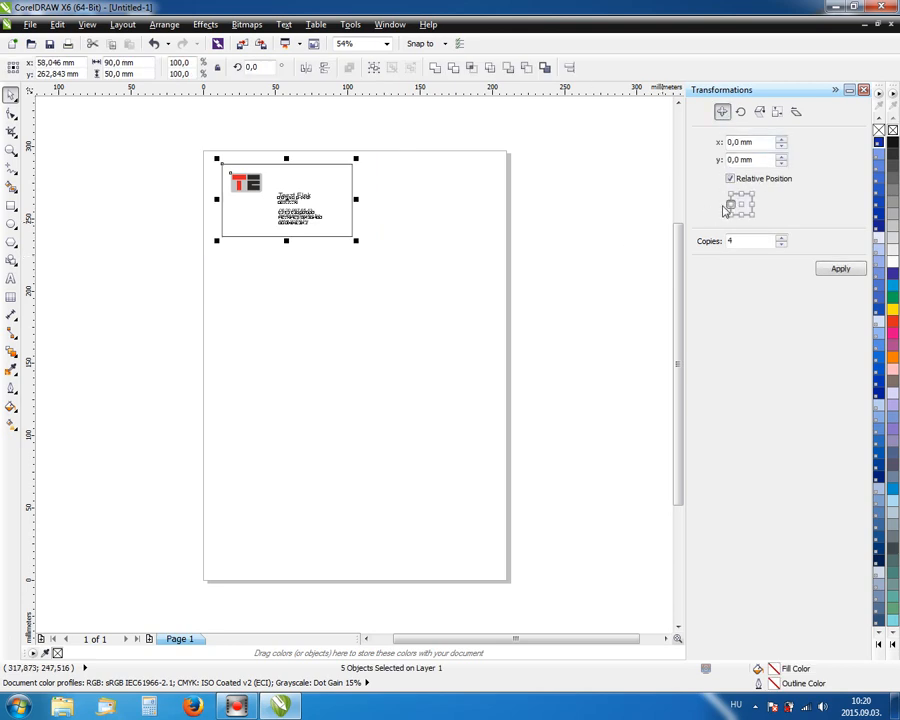
Make one copy of the card offset X 90 mm to the right.
left_click(763, 142)
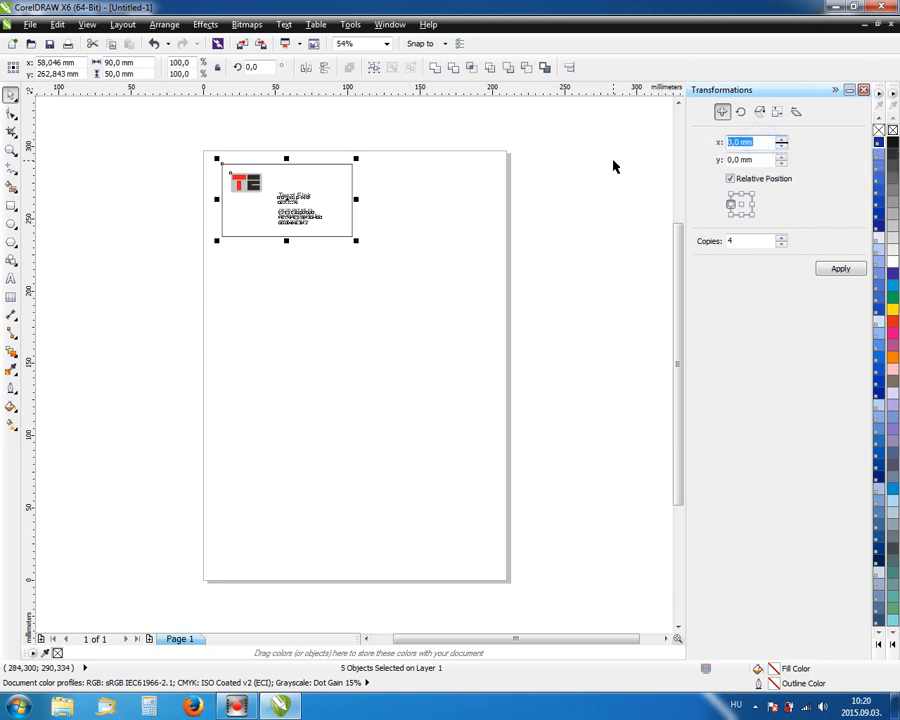
double_click(746, 240)
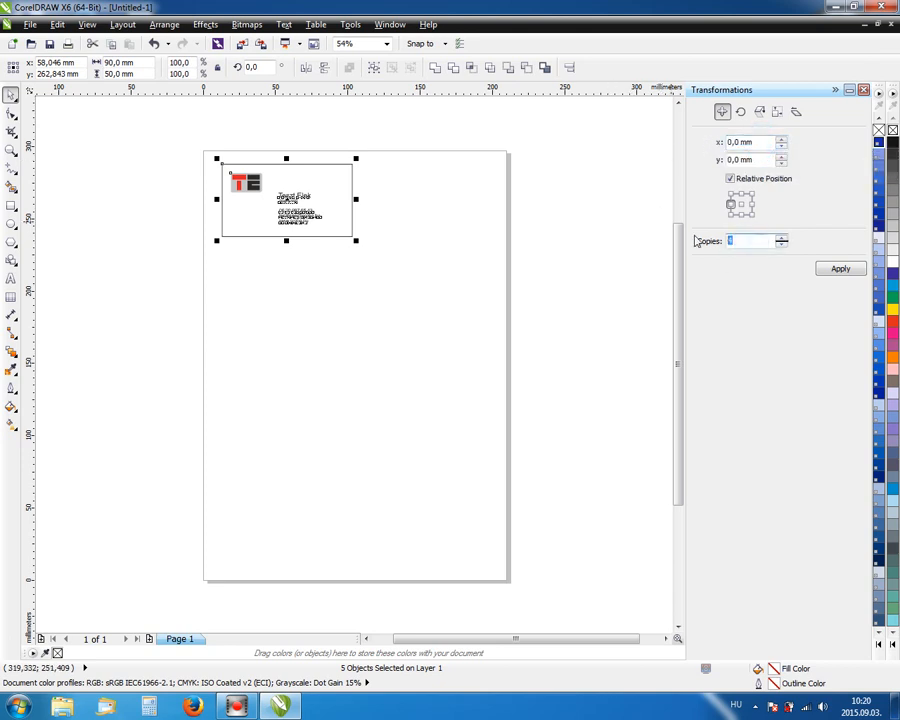
type("1")
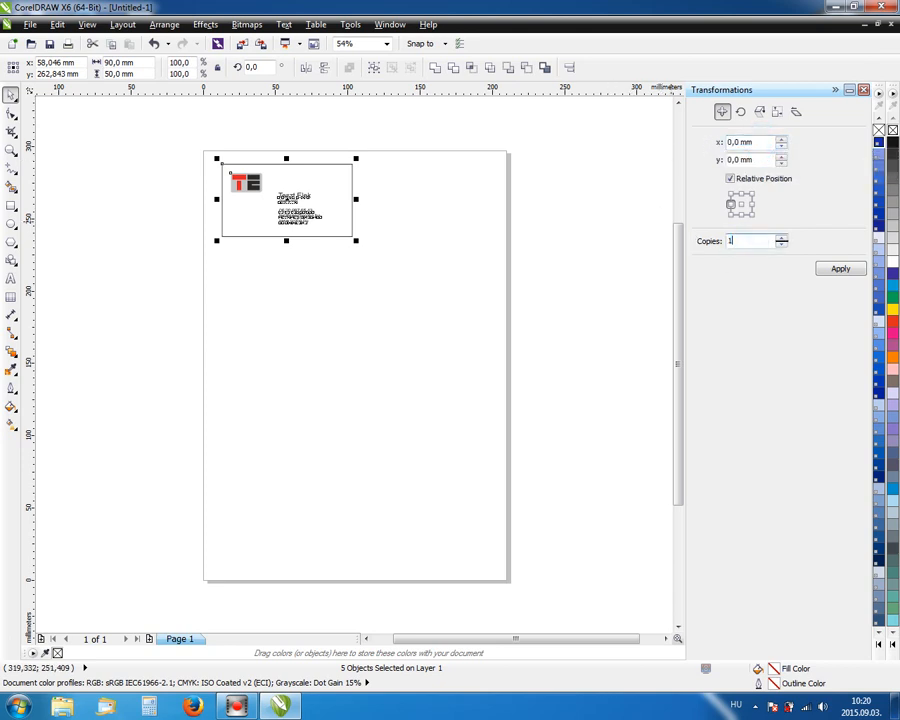
left_click(750, 142)
type("90")
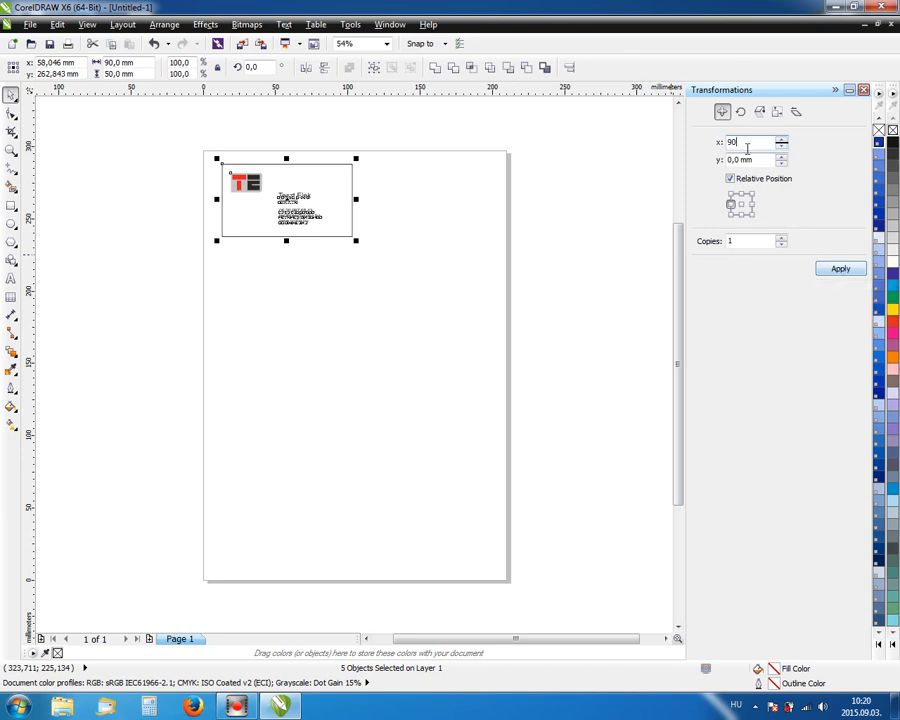
left_click(839, 270)
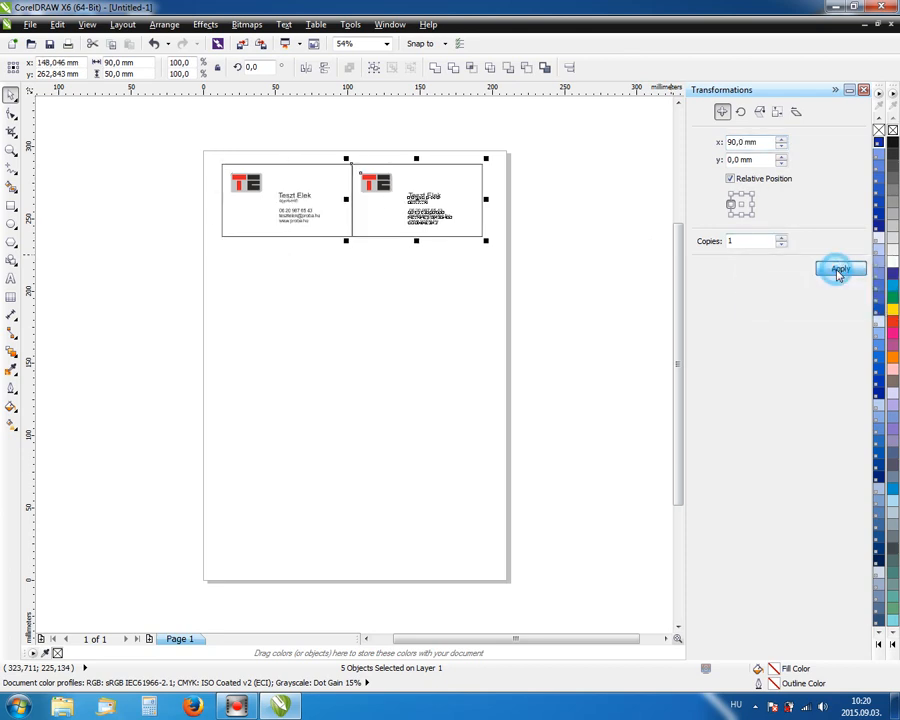
left_click(577, 209)
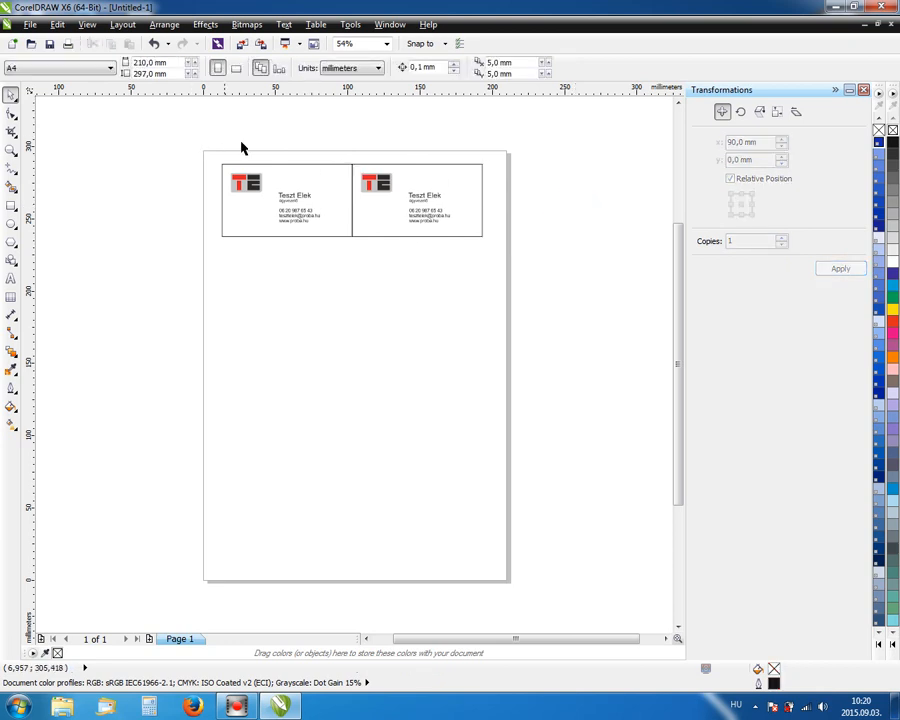
Copy the top card pair 4 times at X 0, Y -50 mm, then close Transformations.
left_click_drag(174, 120, 520, 267)
left_click_drag(760, 145, 714, 142)
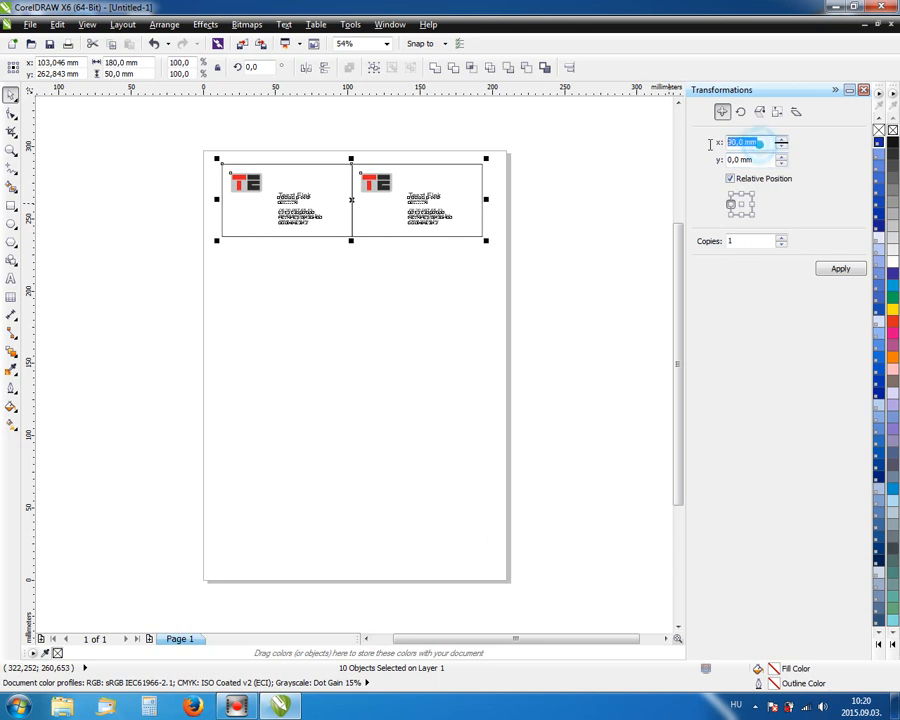
type("0")
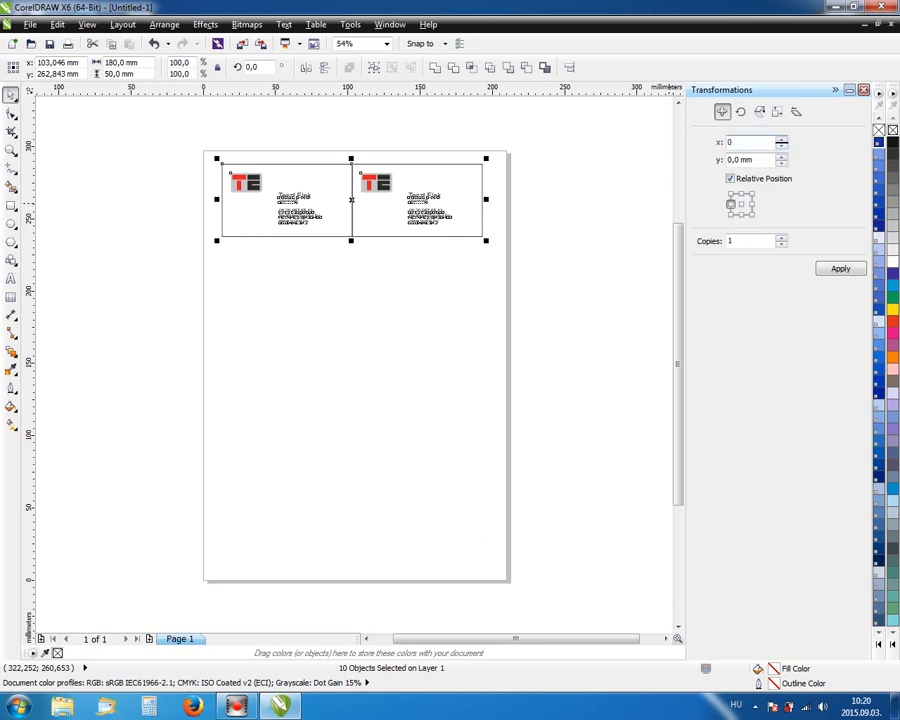
left_click_drag(752, 160, 695, 167)
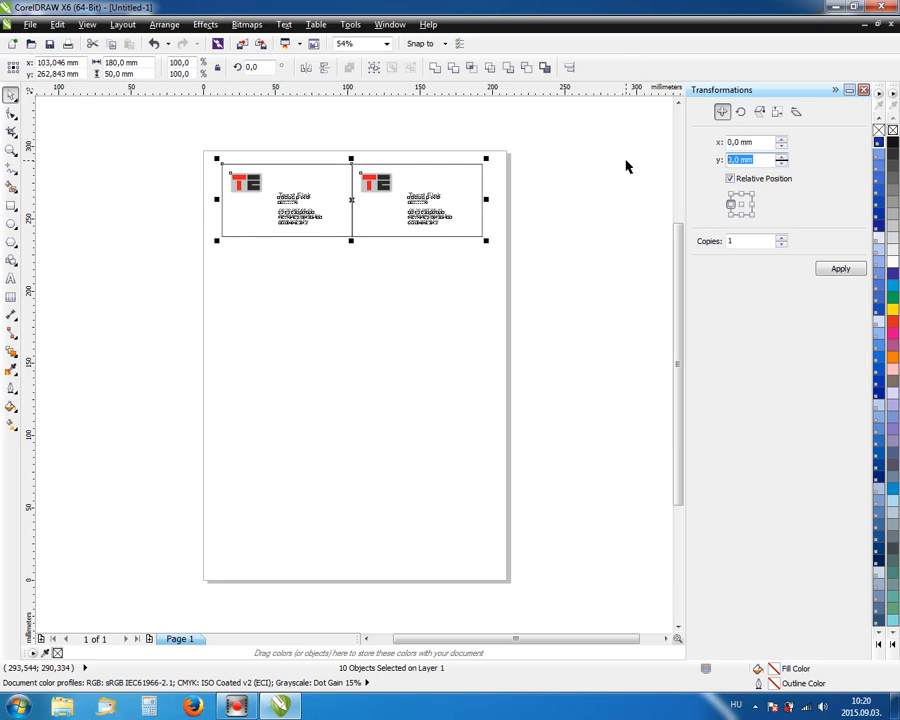
type("-50")
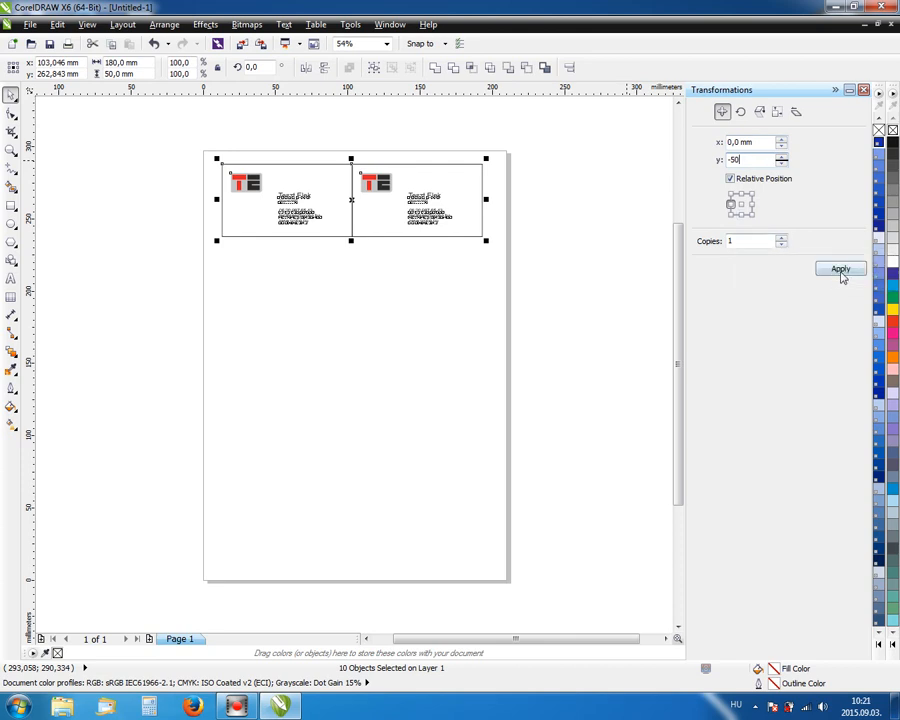
double_click(752, 241)
type("4")
left_click(853, 271)
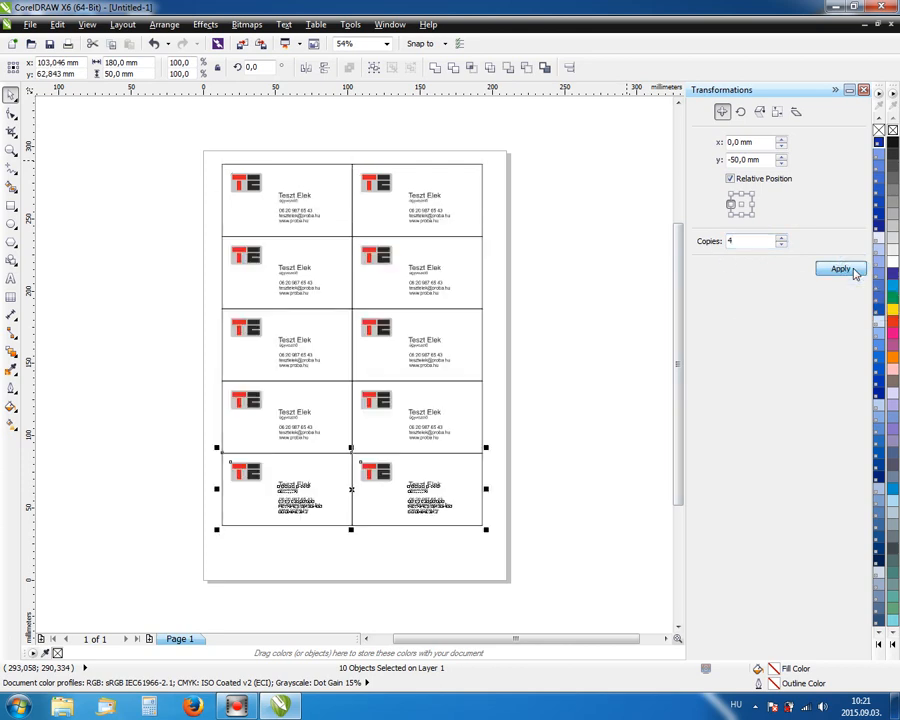
left_click(637, 247)
left_click(864, 90)
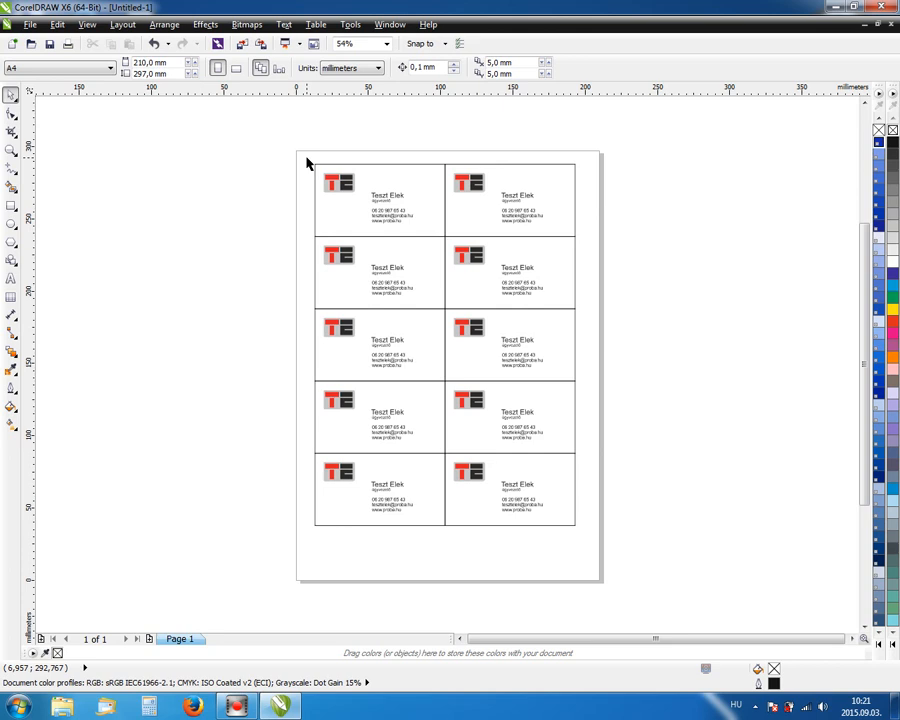
Marquee-select all 50 card objects and group them into one object.
left_click_drag(283, 137, 688, 586)
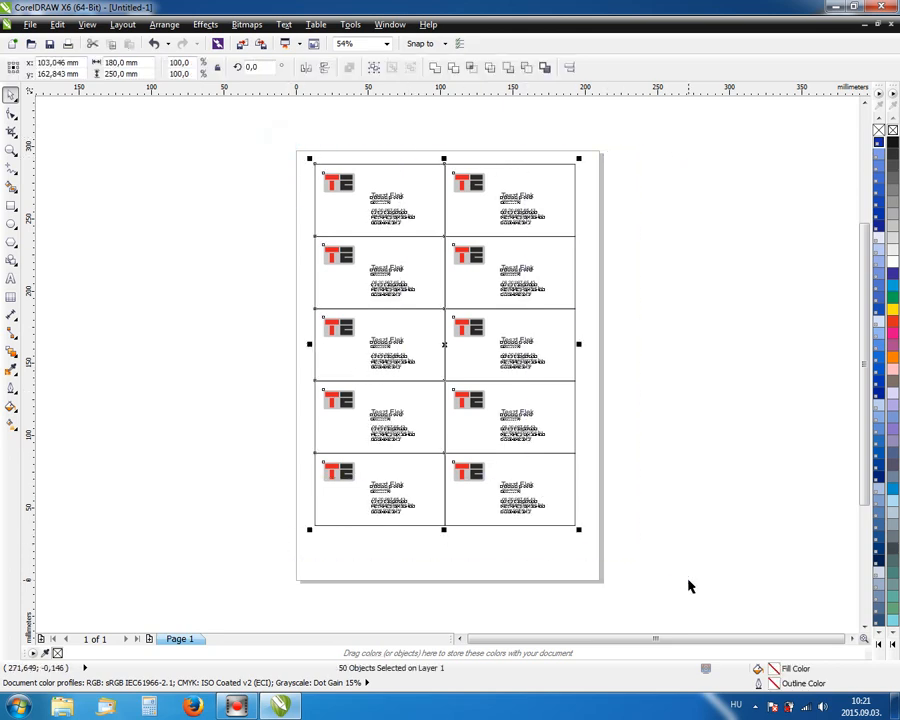
left_click(376, 68)
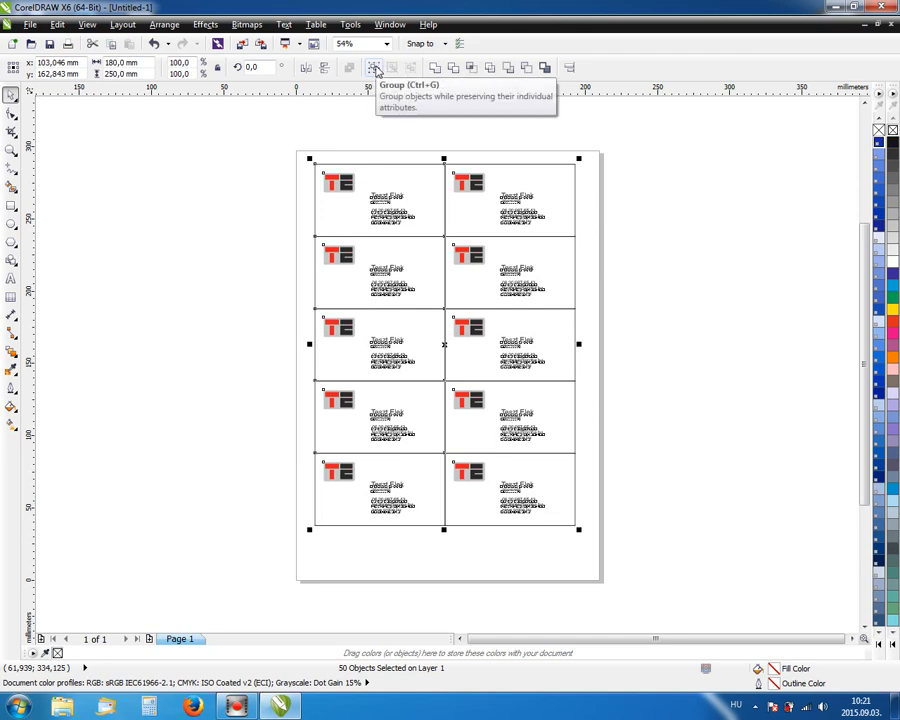
left_click(376, 68)
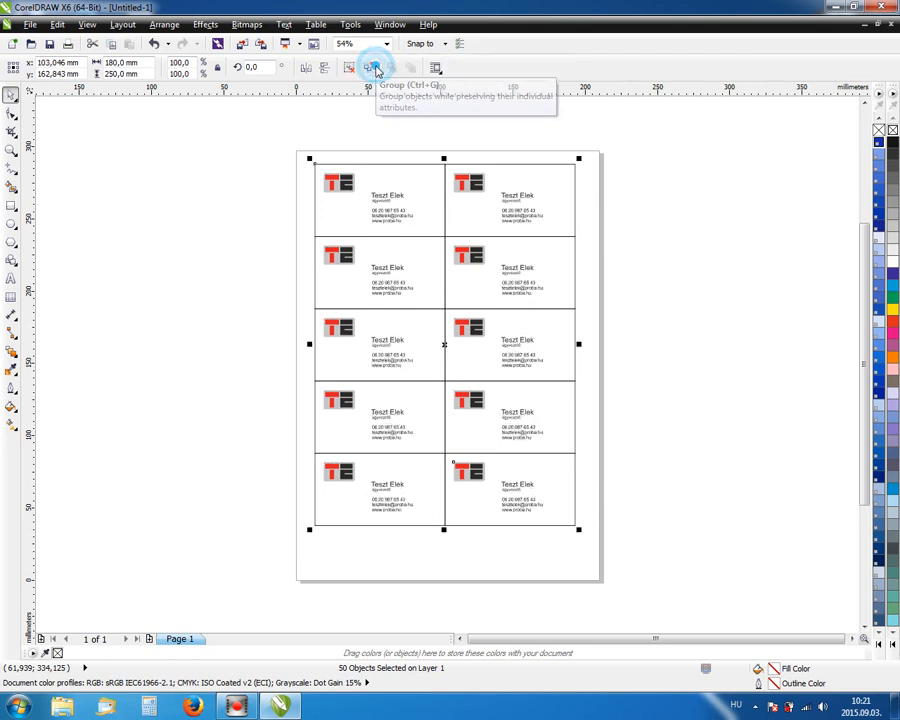
left_click(162, 24)
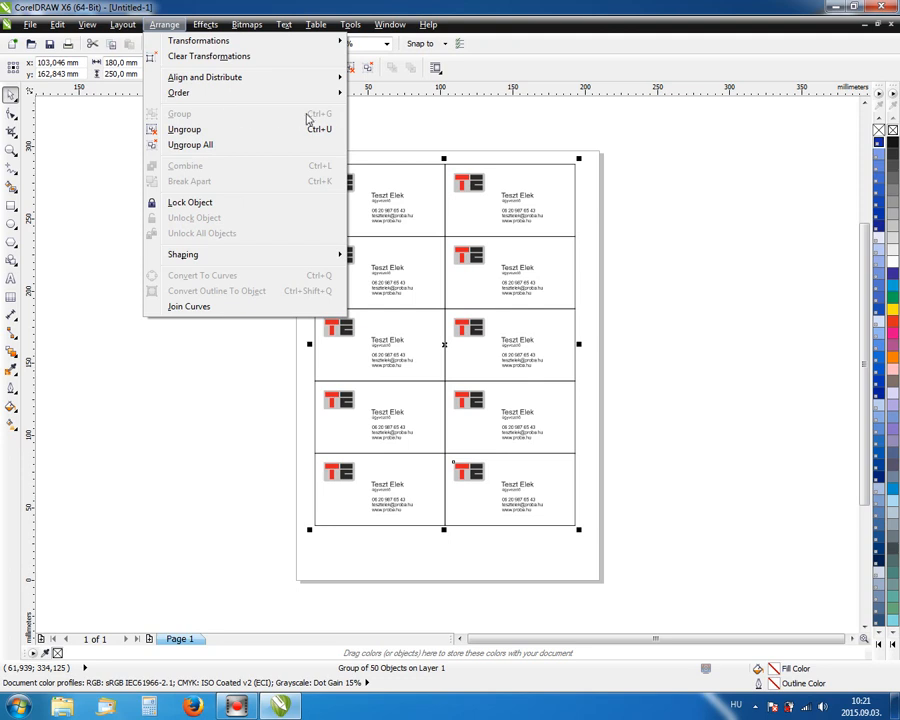
left_click(403, 116)
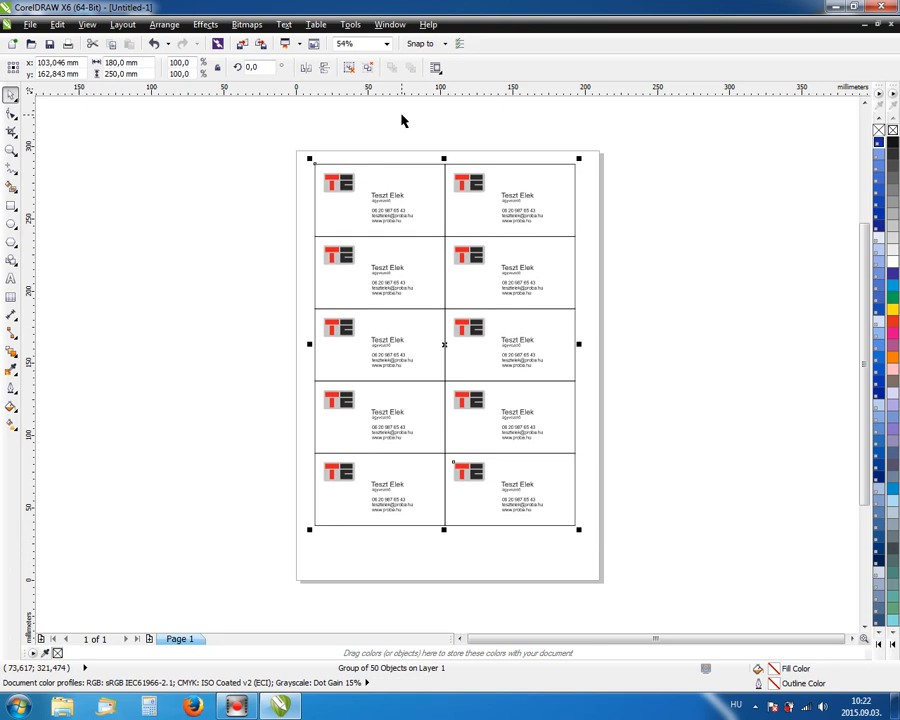
Centre the grouped card grid on the A4 page with P.
left_click(267, 185)
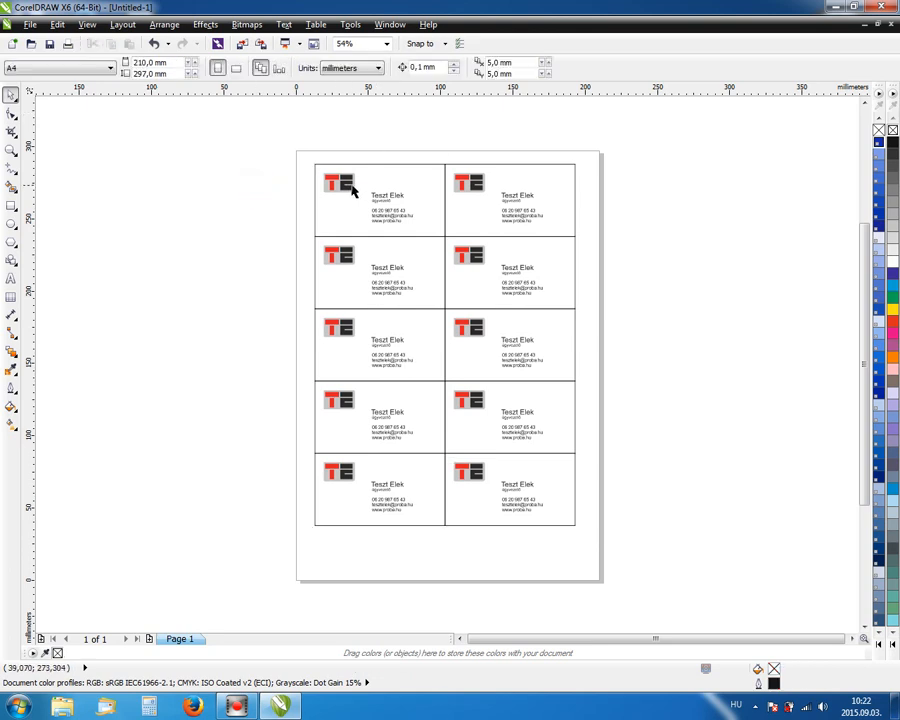
left_click(341, 181)
left_click(597, 285)
left_click_drag(468, 256, 199, 180)
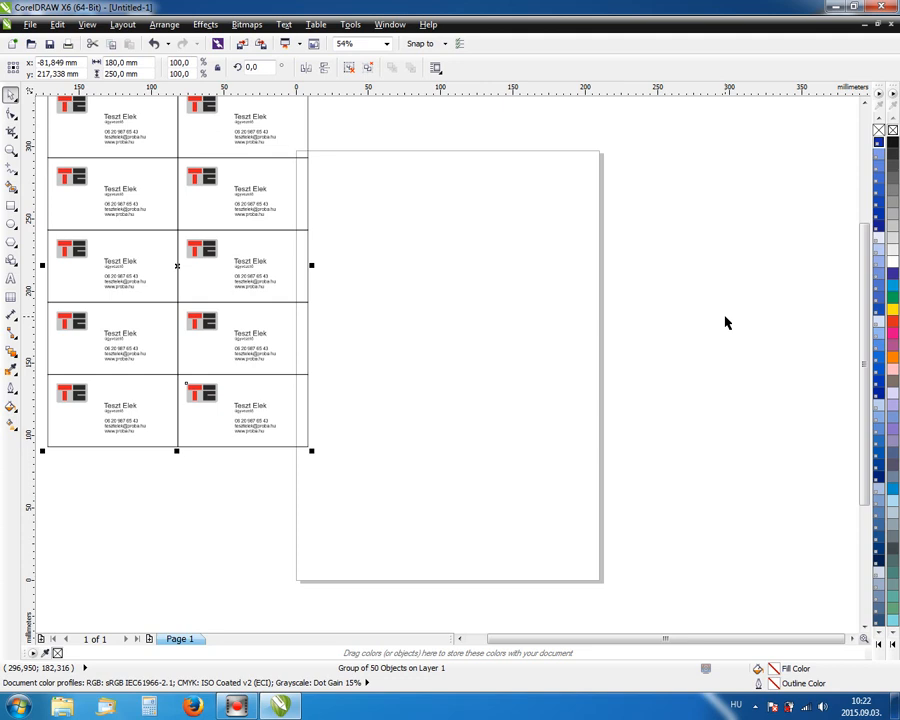
key("p")
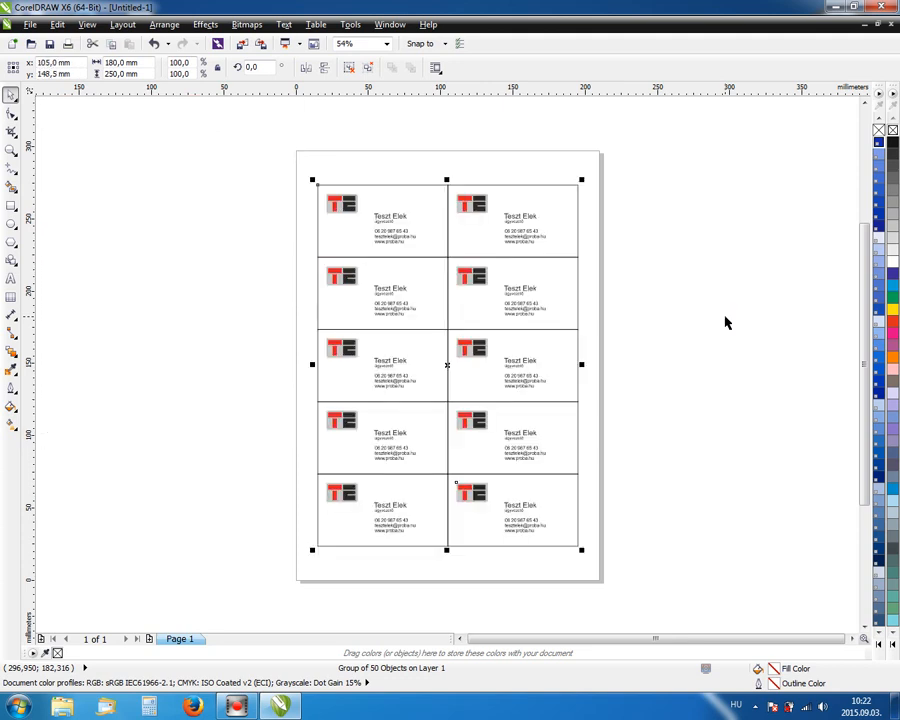
left_click(715, 257)
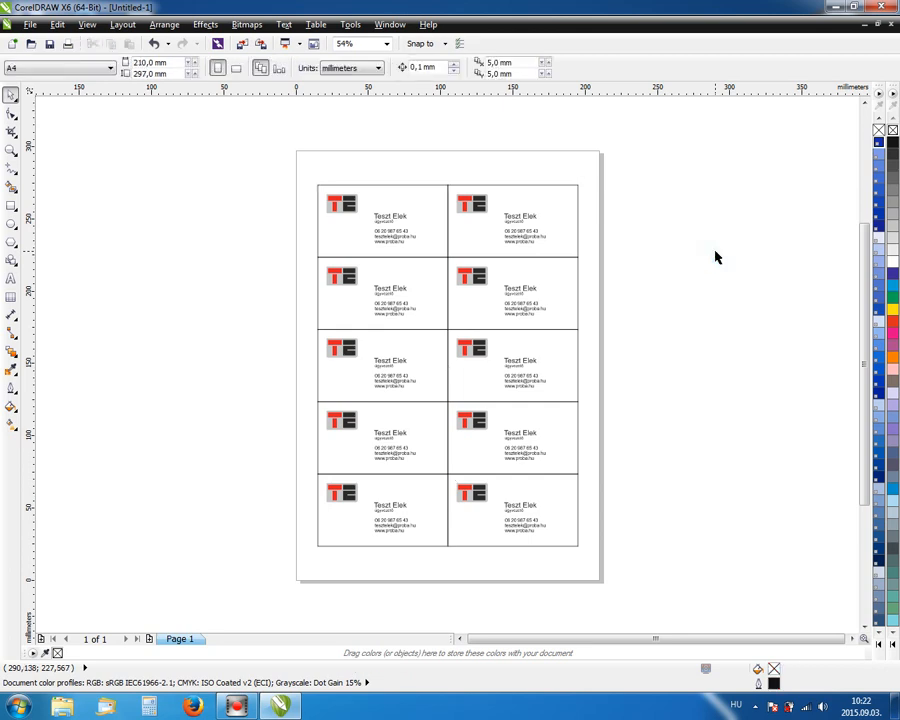